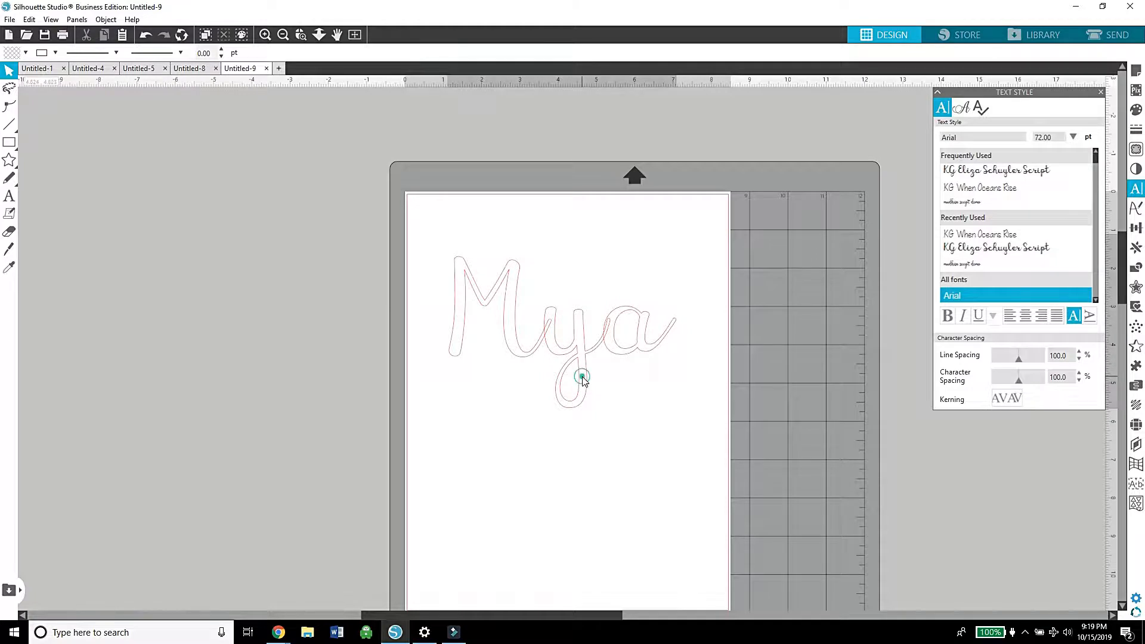
# Step: Offset the name text outward by 0.035 in with rounded corners and move the original text off the page
pyautogui.click(581, 379)
pyautogui.click(1132, 288)
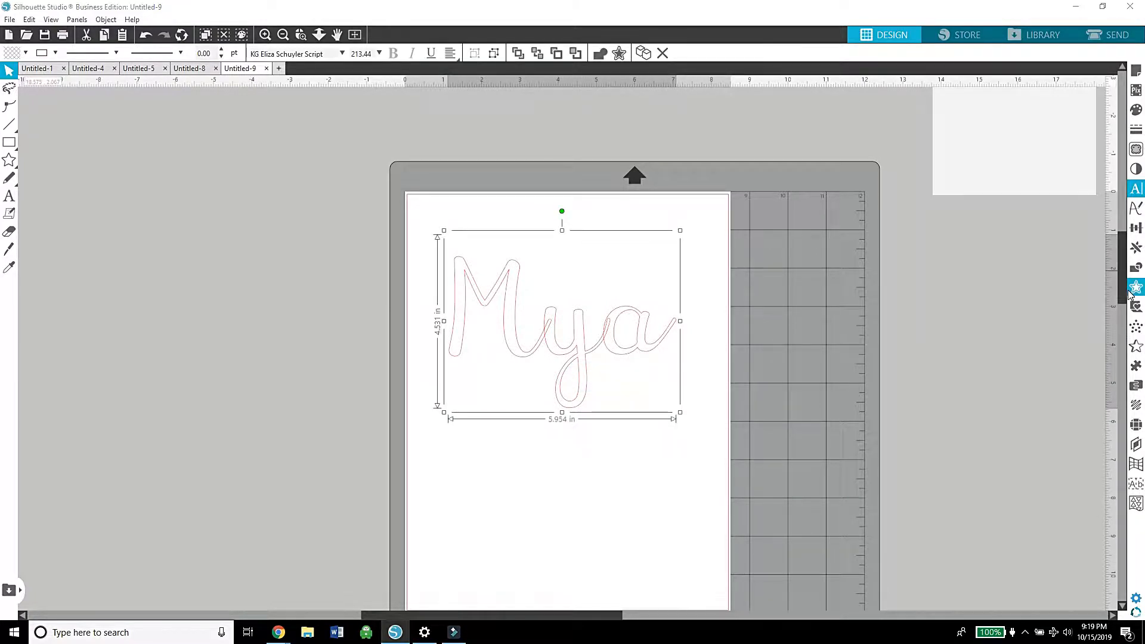
pyautogui.click(978, 127)
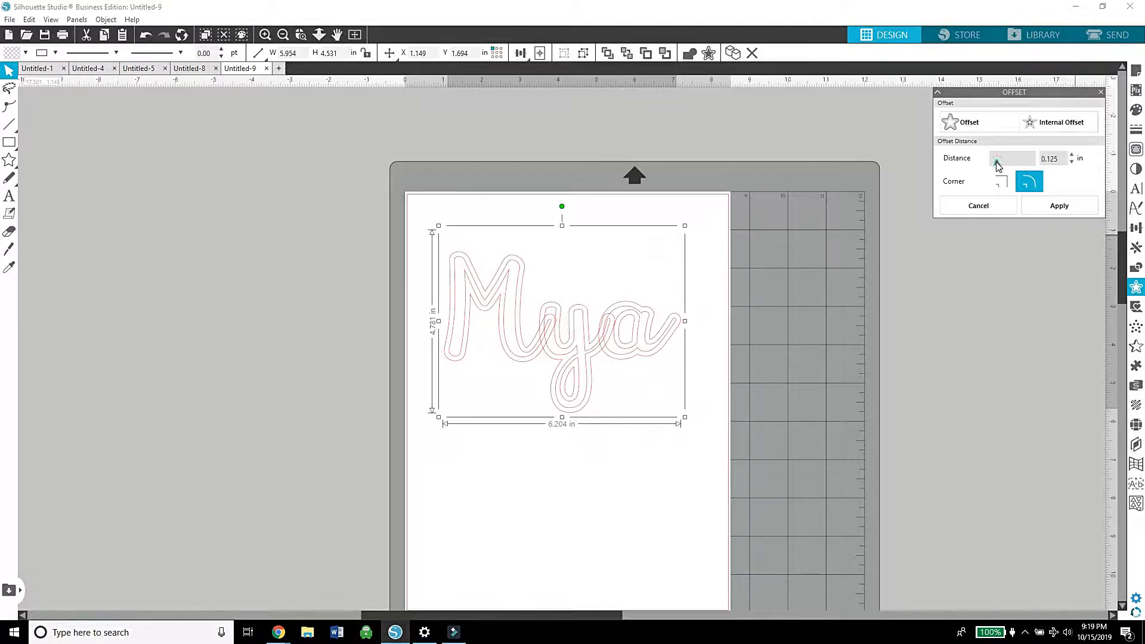
pyautogui.moveTo(998, 166); pyautogui.dragTo(981, 166)
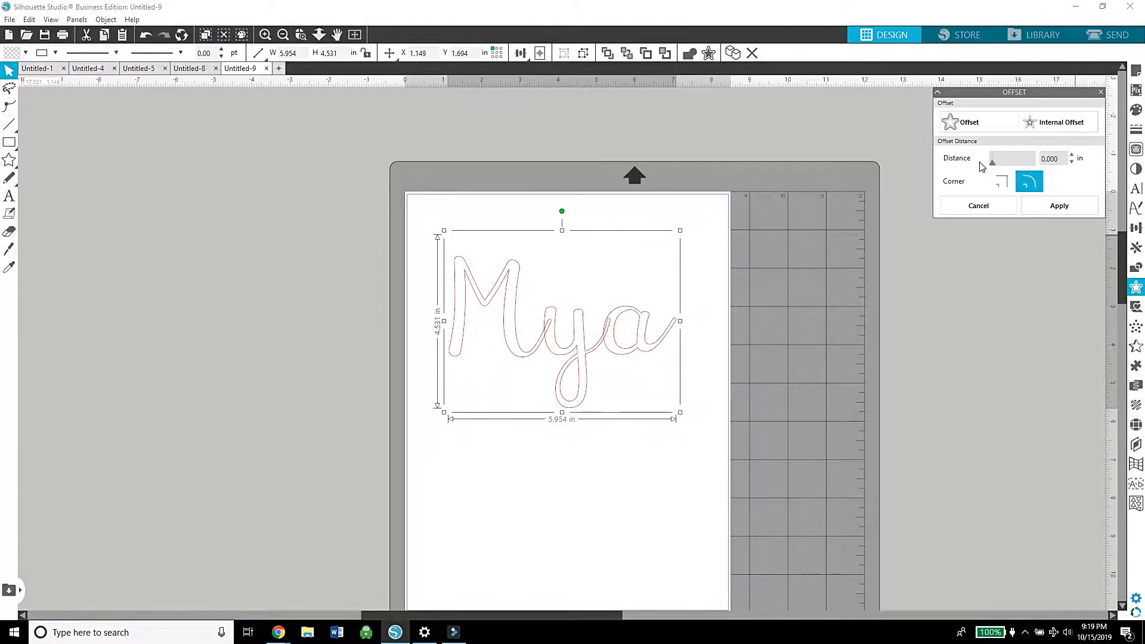
pyautogui.click(1072, 155)
pyautogui.click(1072, 155)
pyautogui.click(1072, 156)
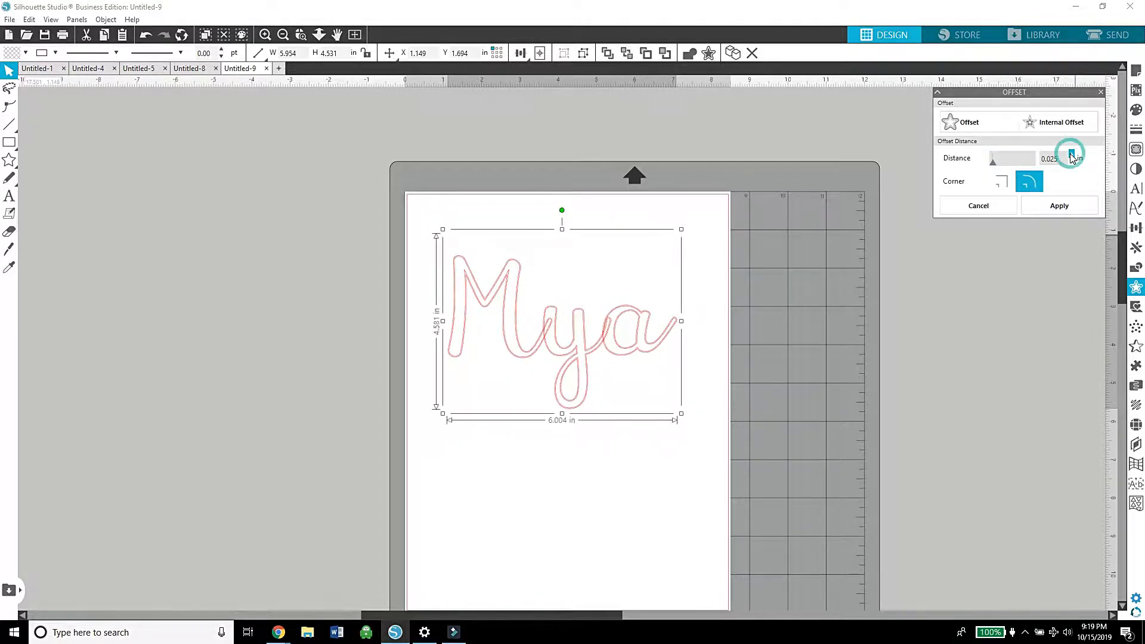
pyautogui.click(1072, 155)
pyautogui.click(1072, 155)
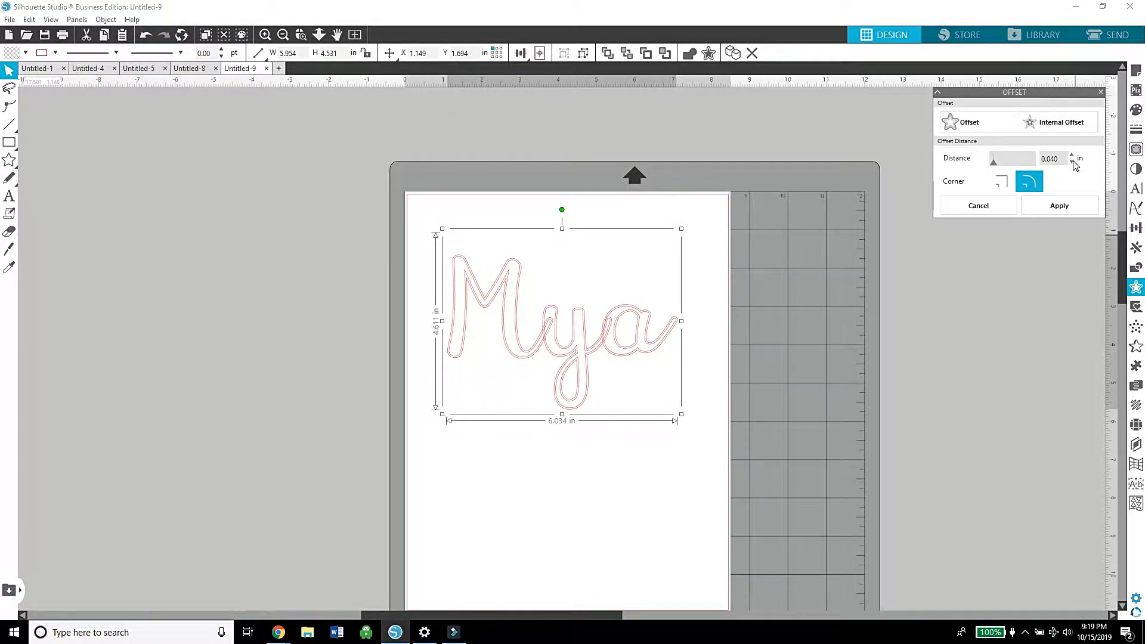
pyautogui.click(1072, 162)
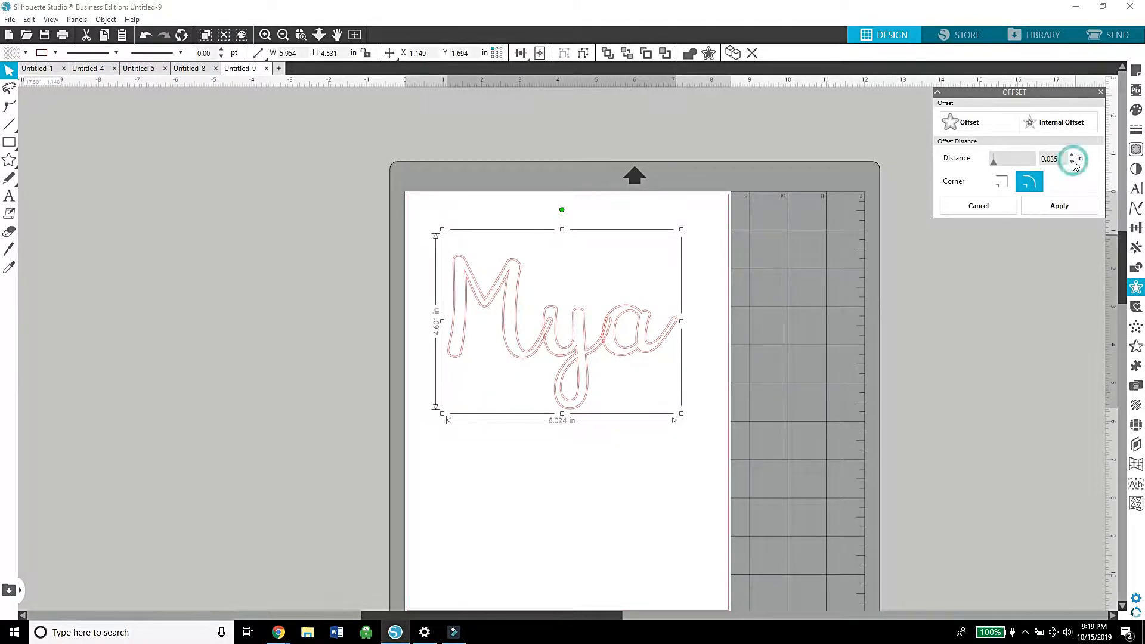
pyautogui.click(1052, 203)
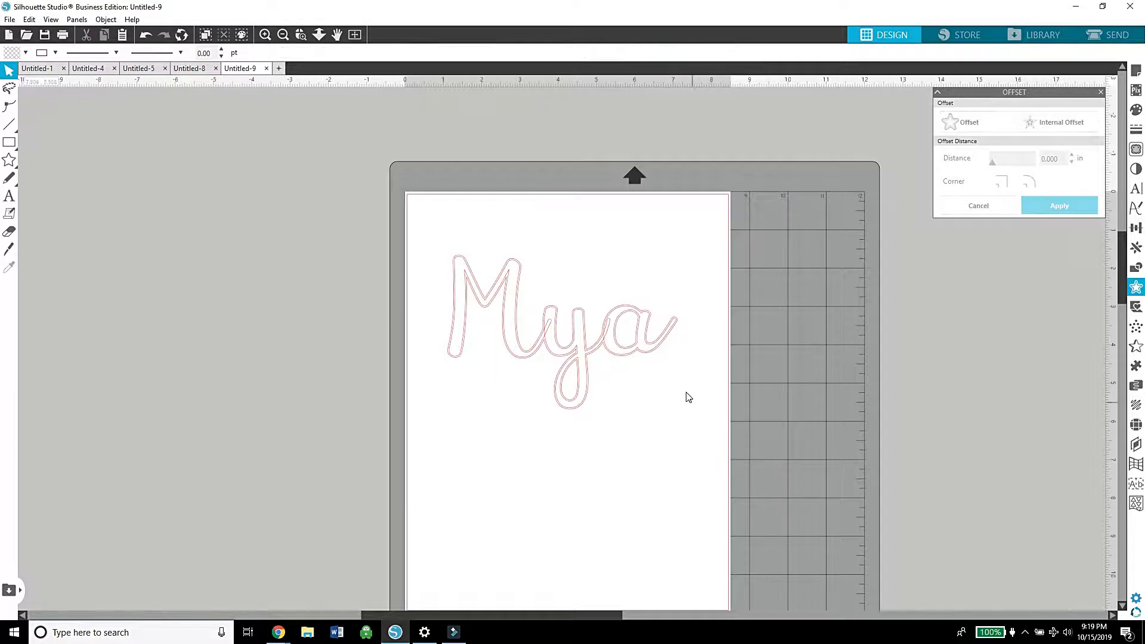
pyautogui.moveTo(649, 345); pyautogui.dragTo(345, 177)
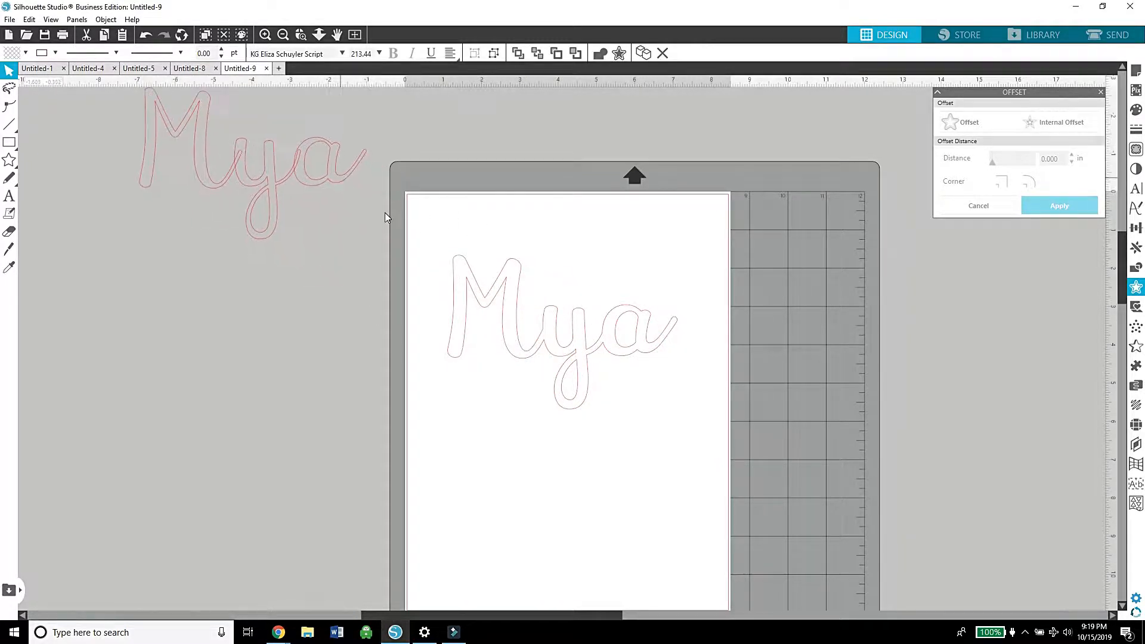
# Step: Create a second rounded outline by offsetting the remaining name outline 0.050 in
pyautogui.click(511, 313)
pyautogui.click(519, 320)
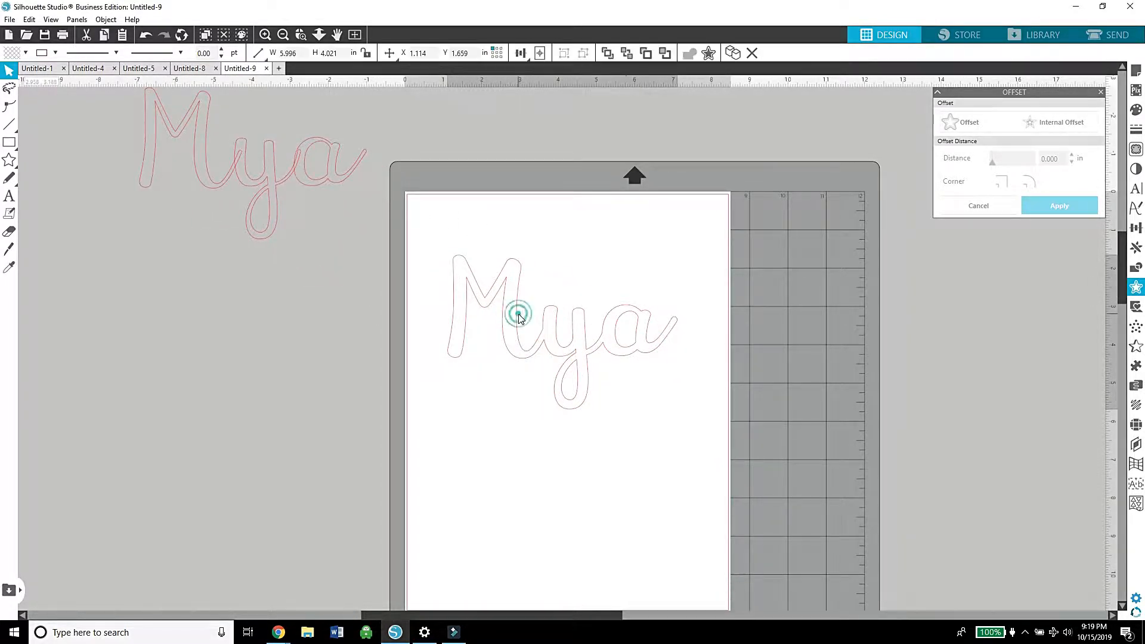
pyautogui.click(957, 133)
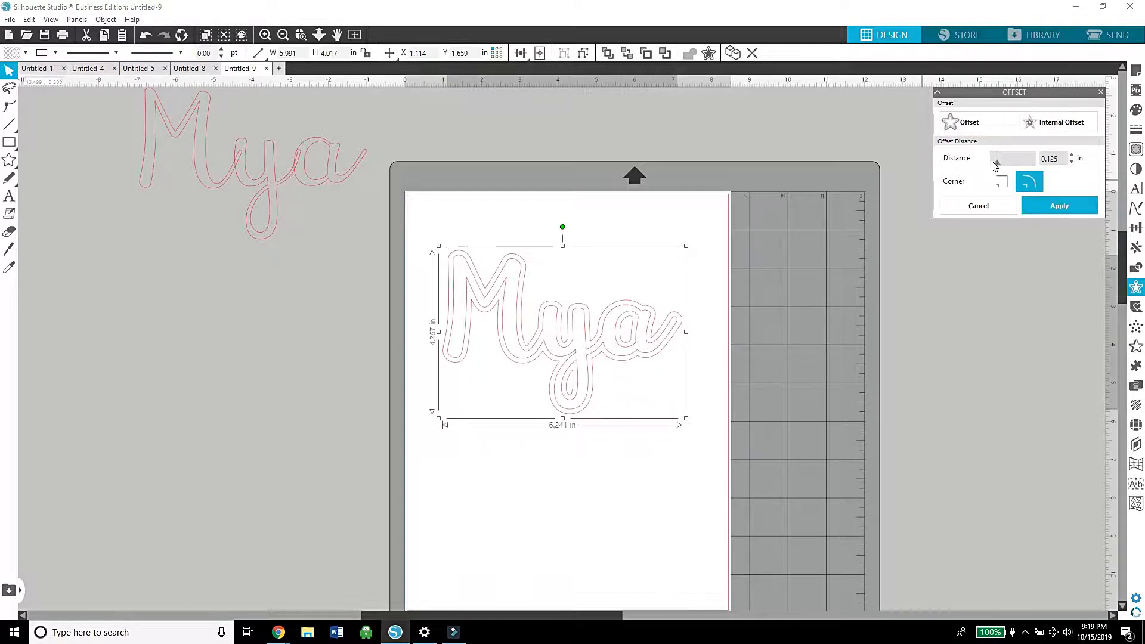
pyautogui.moveTo(998, 166); pyautogui.dragTo(987, 166)
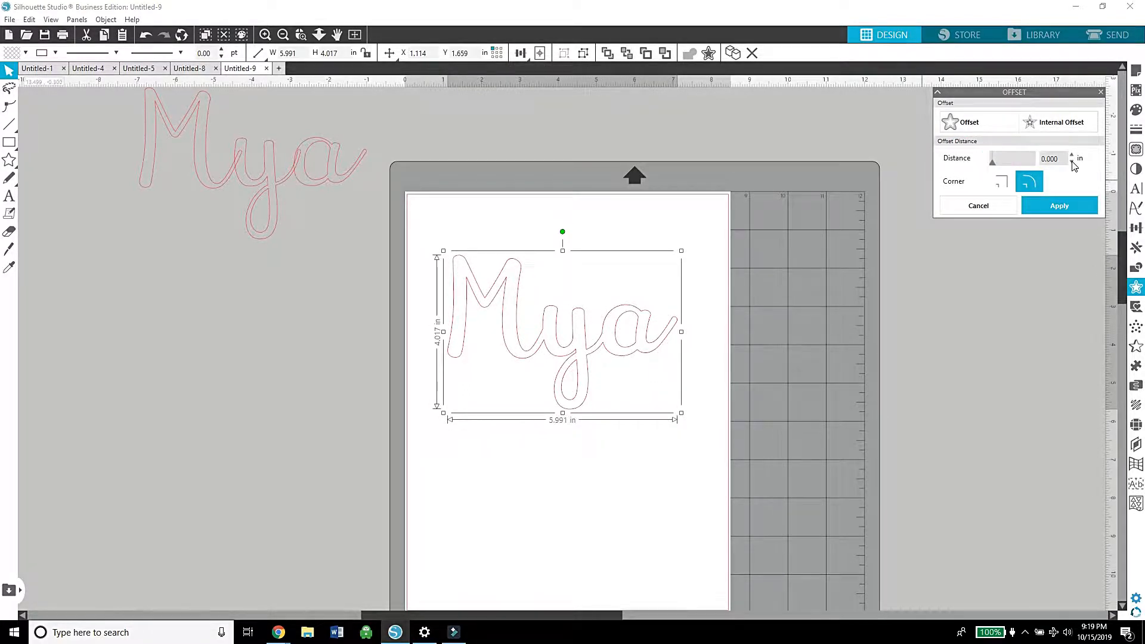
pyautogui.click(1071, 154)
pyautogui.click(1072, 153)
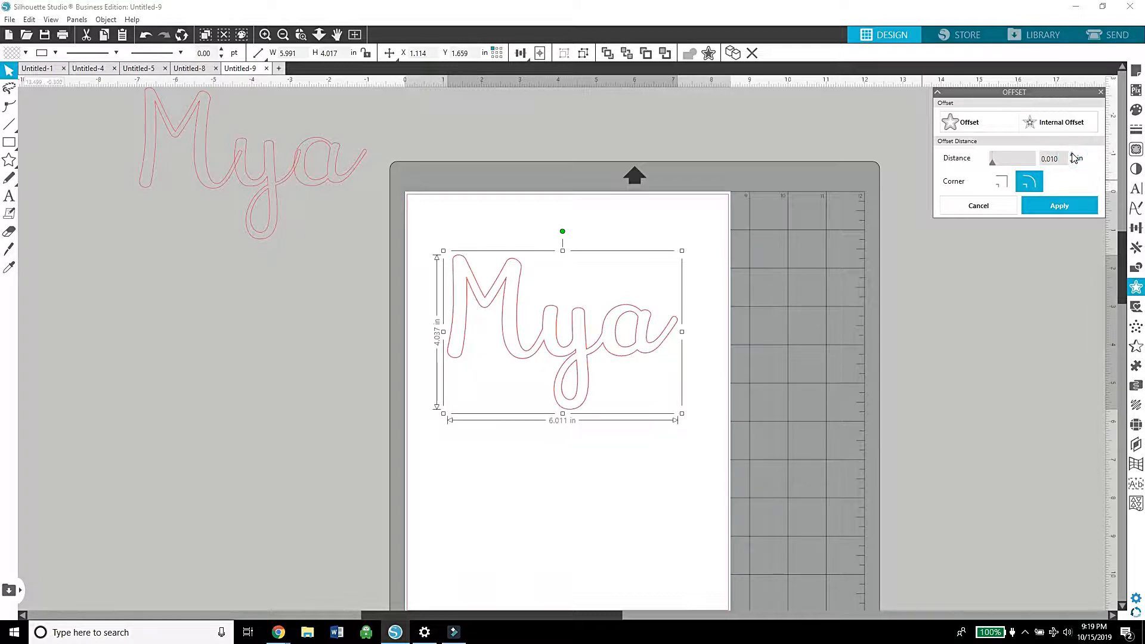
pyautogui.click(1072, 154)
pyautogui.click(1072, 154)
pyautogui.click(1072, 154)
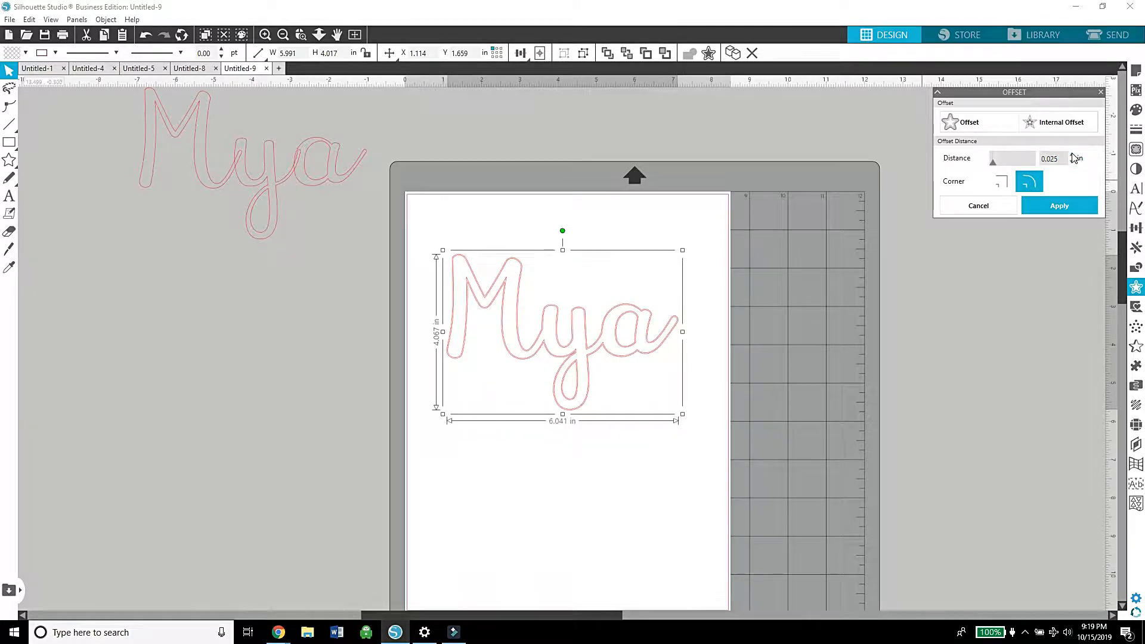
pyautogui.click(1072, 154)
pyautogui.click(1072, 154)
pyautogui.click(1072, 154)
pyautogui.click(1072, 154)
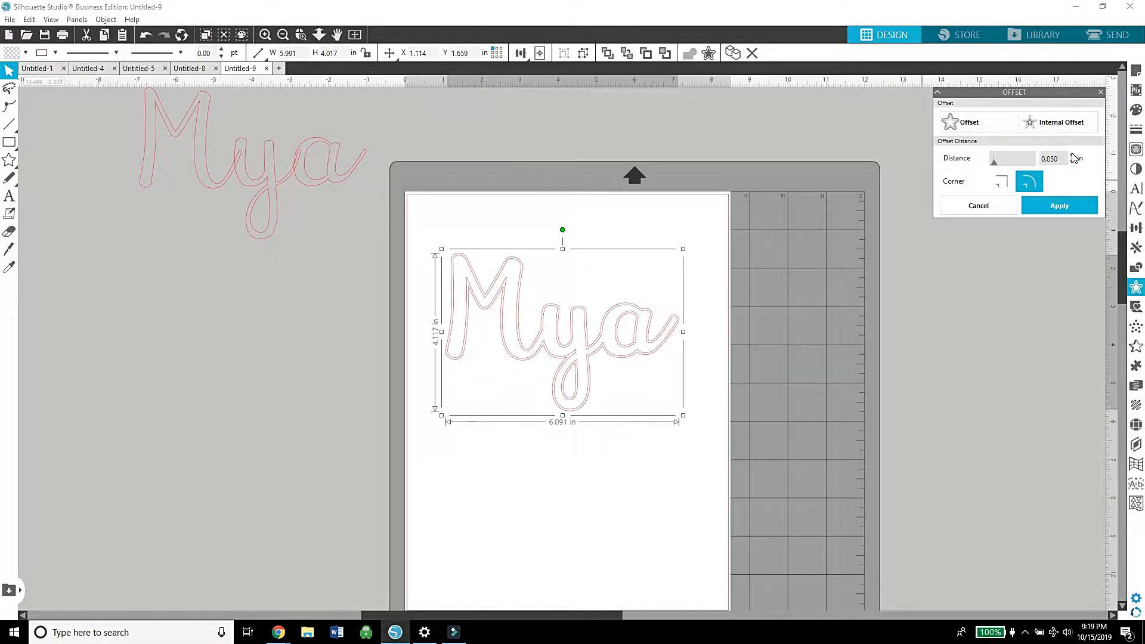
pyautogui.click(1054, 211)
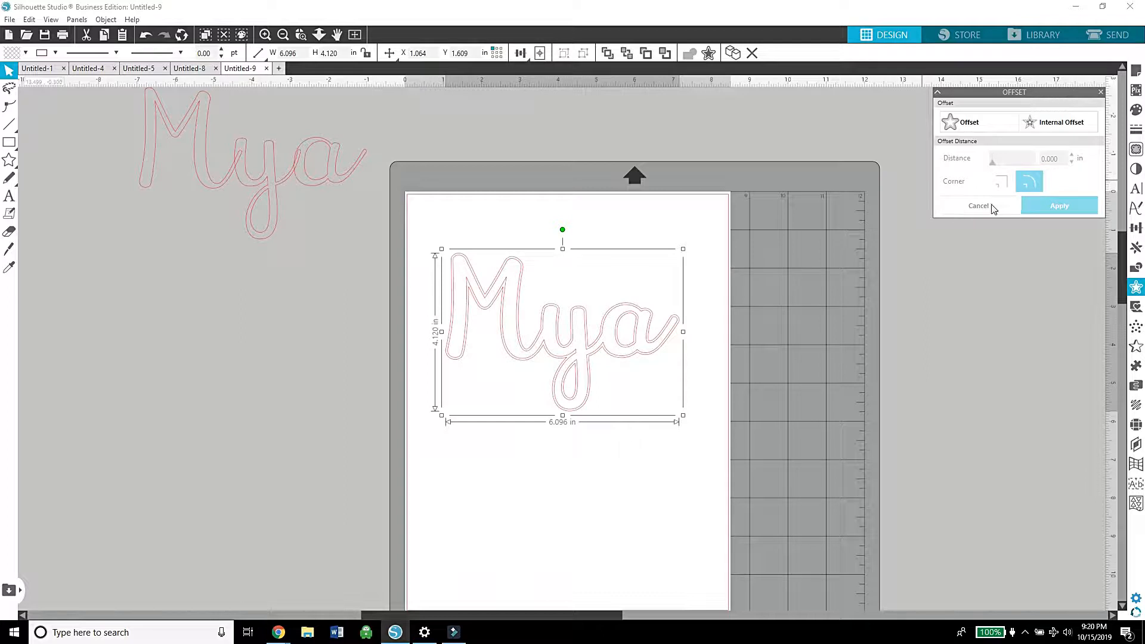
# Step: Move the inner name outline upward, away from the larger 0.050 in offset outline
pyautogui.click(712, 335)
pyautogui.moveTo(657, 345); pyautogui.dragTo(665, 229)
pyautogui.click(645, 325)
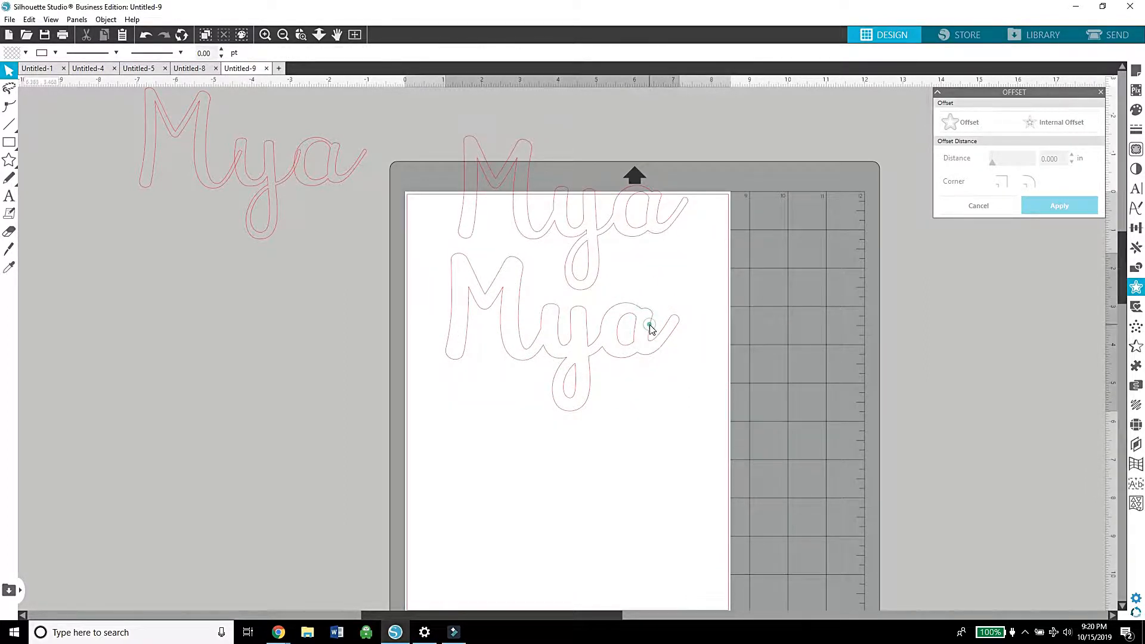
# Step: Create a third rounded outline by offsetting the larger name outline 0.065 in
pyautogui.click(651, 330)
pyautogui.click(981, 125)
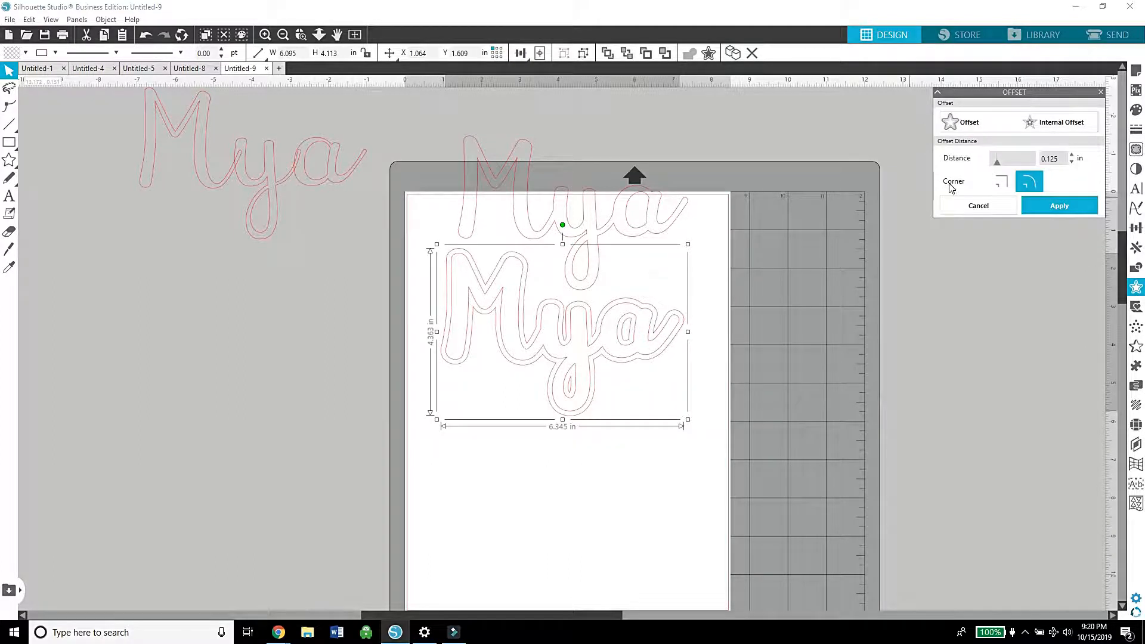
pyautogui.moveTo(999, 167); pyautogui.dragTo(997, 167)
pyautogui.click(1072, 152)
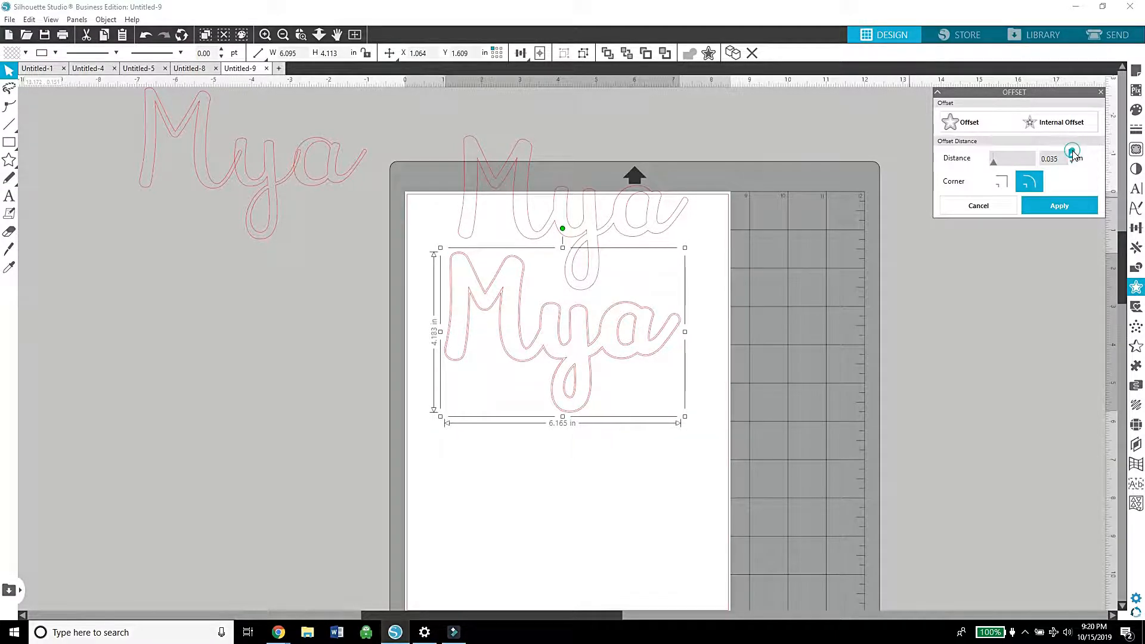
pyautogui.click(1072, 153)
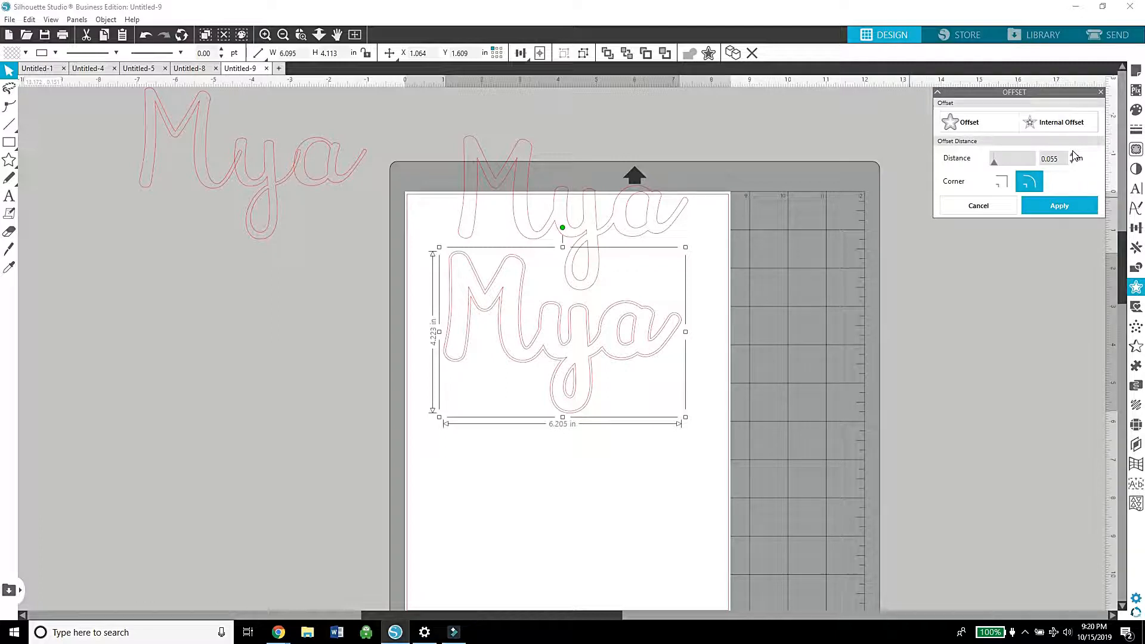
pyautogui.click(1072, 154)
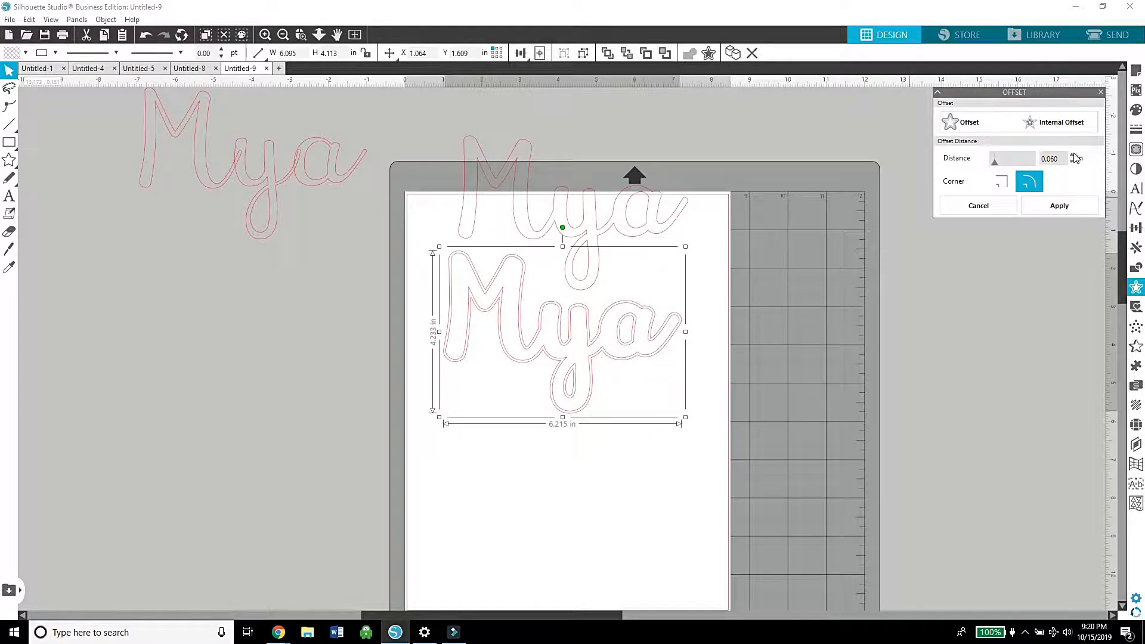
pyautogui.click(1072, 153)
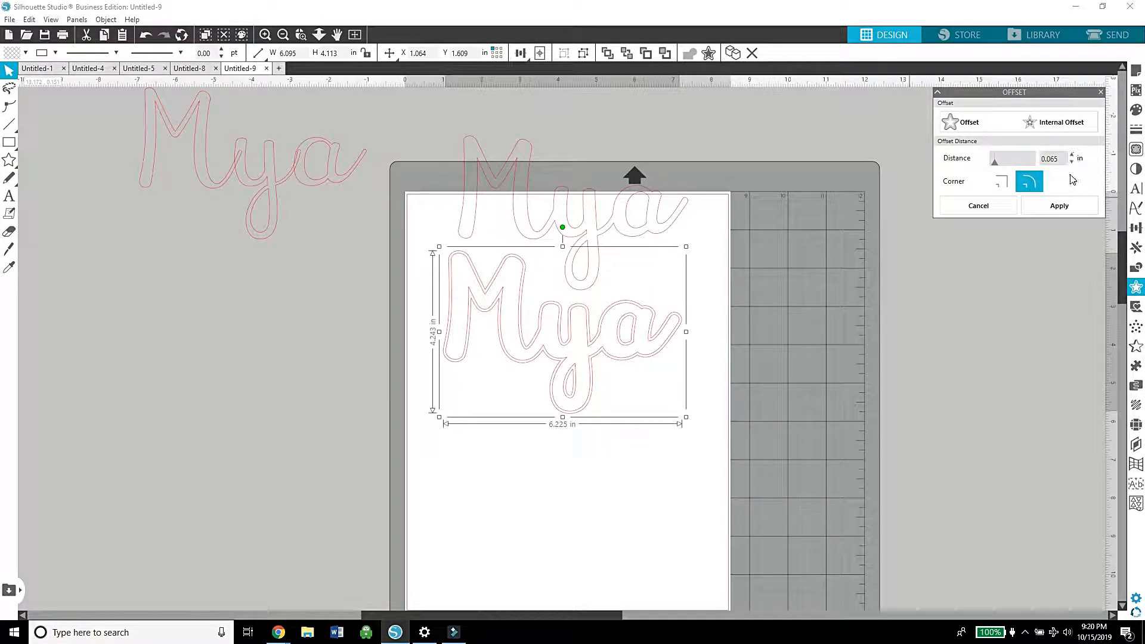
pyautogui.click(1058, 206)
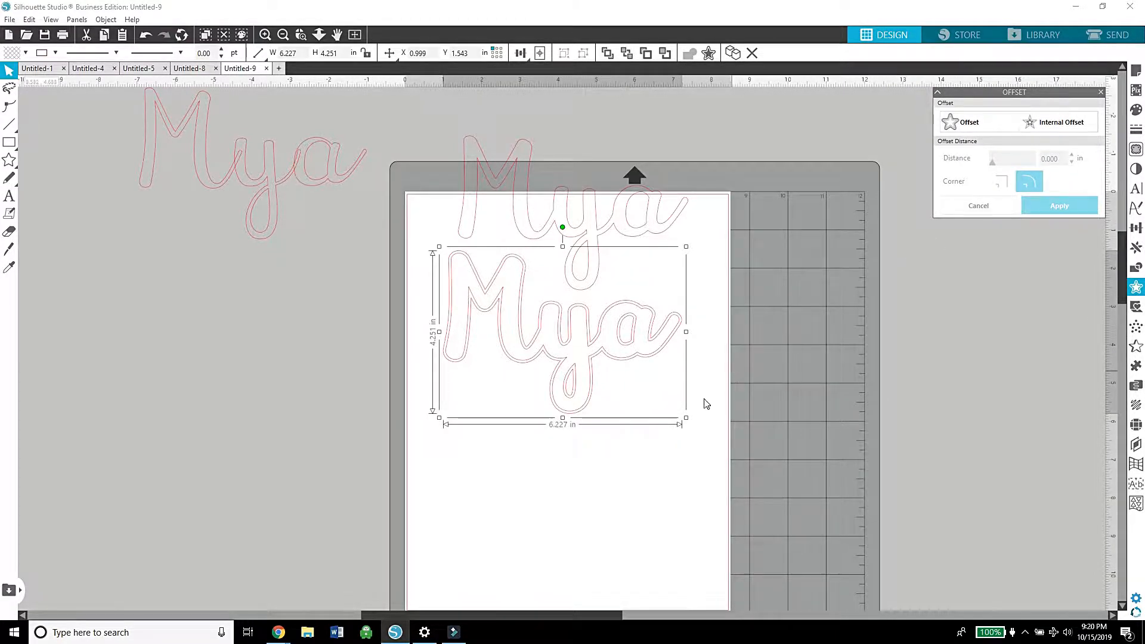
# Step: Separate the three name outlines and stack them down the page, smallest above and largest below
pyautogui.click(667, 452)
pyautogui.moveTo(654, 362); pyautogui.dragTo(593, 531)
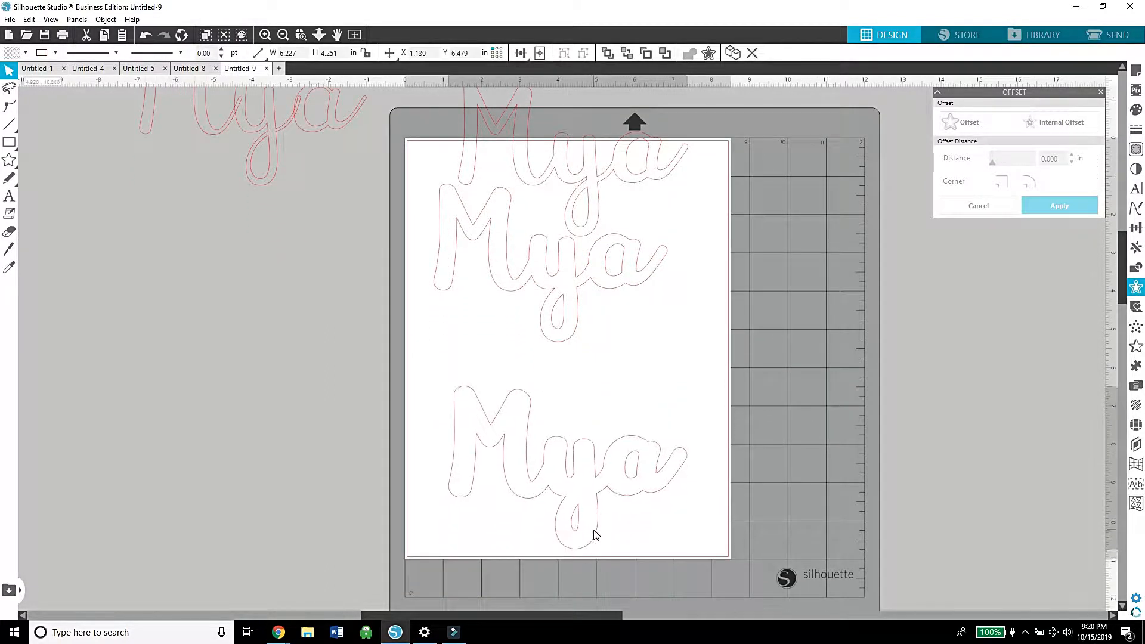
pyautogui.click(571, 429)
pyautogui.moveTo(572, 343); pyautogui.dragTo(581, 416)
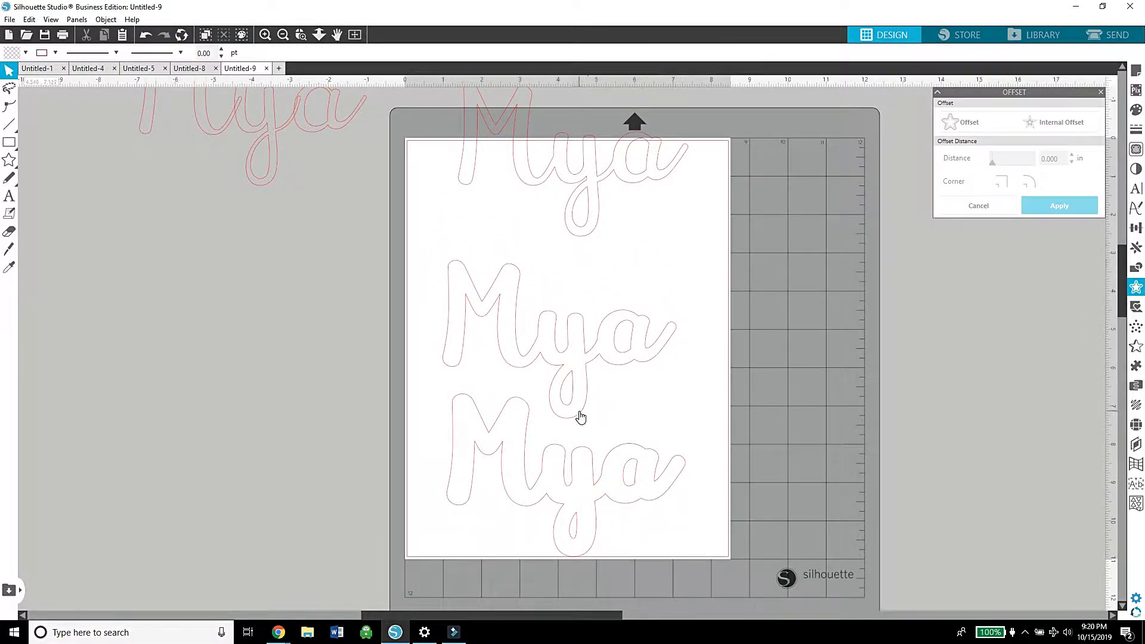
pyautogui.moveTo(592, 238); pyautogui.dragTo(572, 291)
pyautogui.click(564, 336)
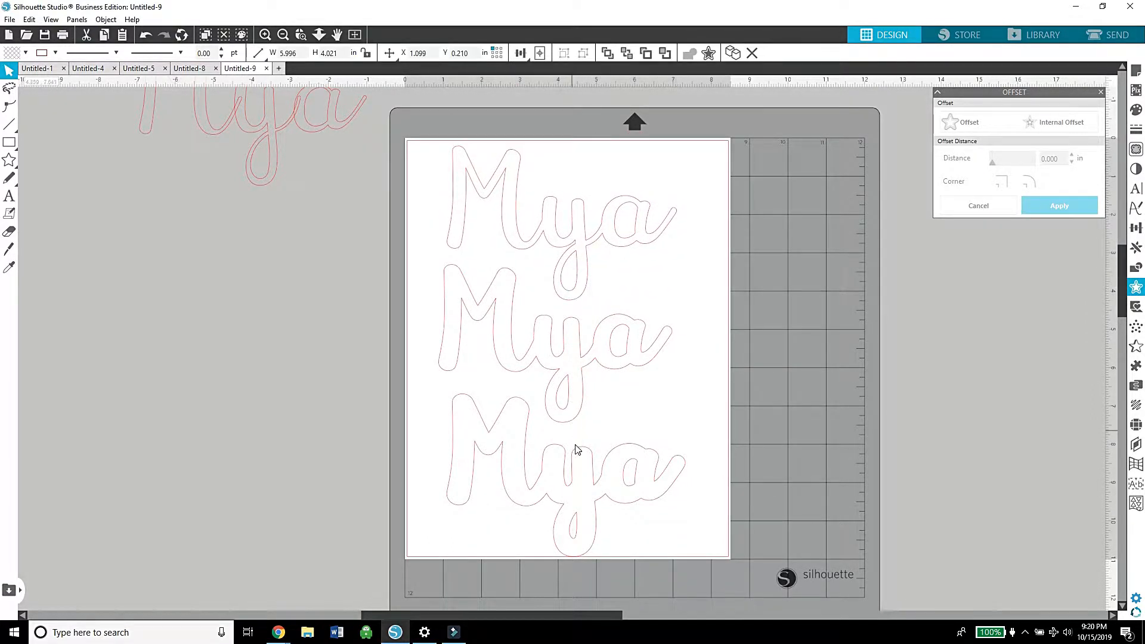
pyautogui.moveTo(583, 457); pyautogui.dragTo(581, 450)
pyautogui.click(653, 397)
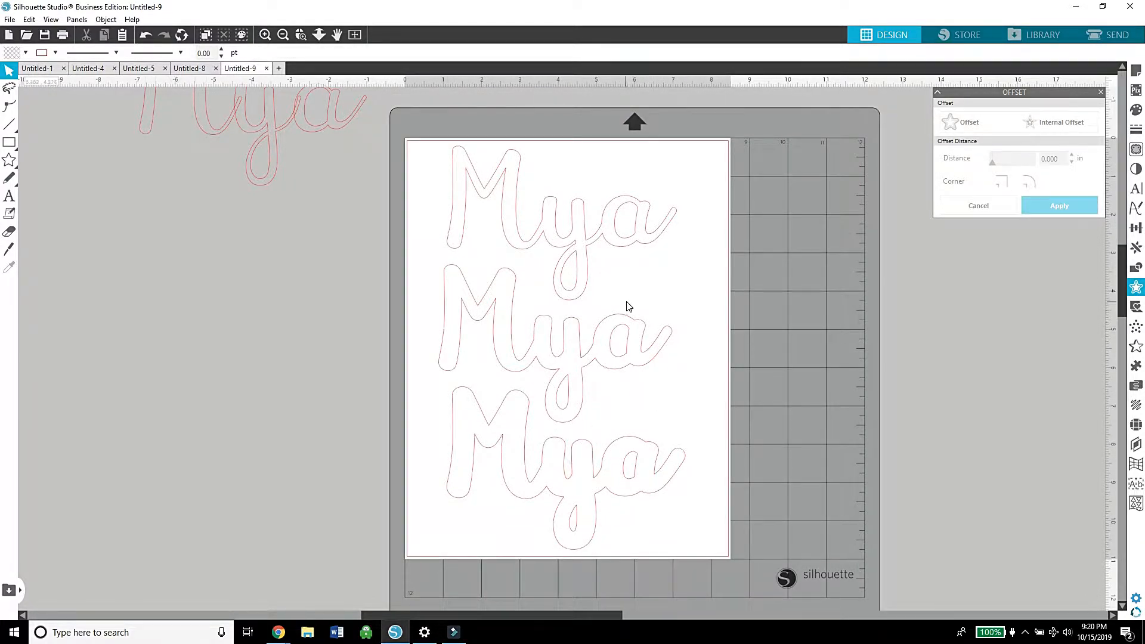
# Step: Fill the middle name outline with white and deselect it
pyautogui.click(442, 355)
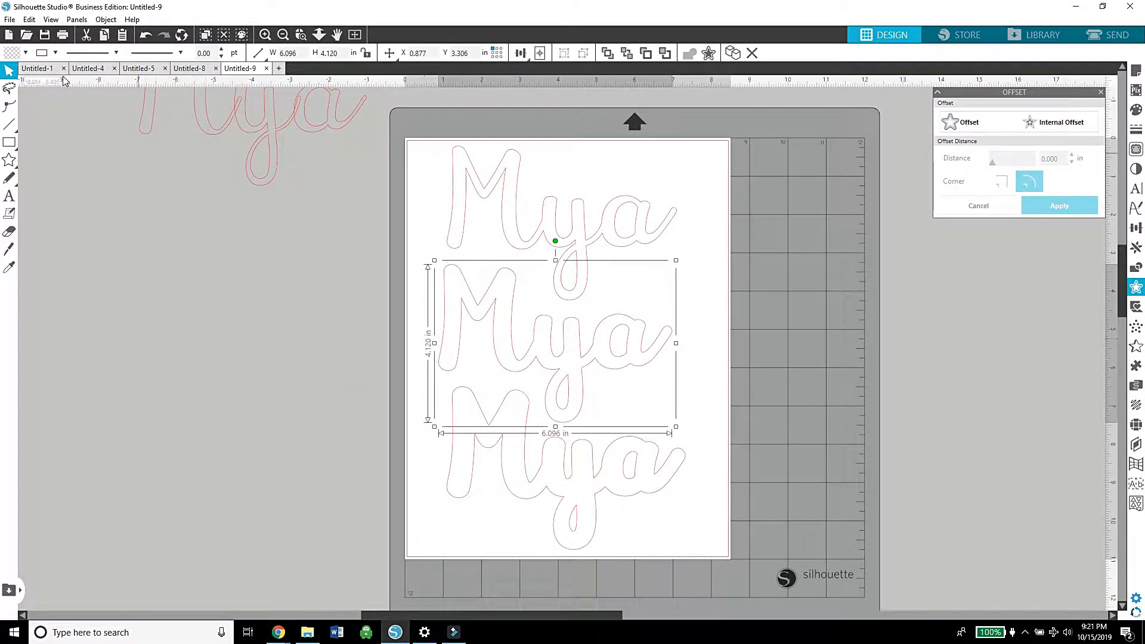
pyautogui.click(26, 54)
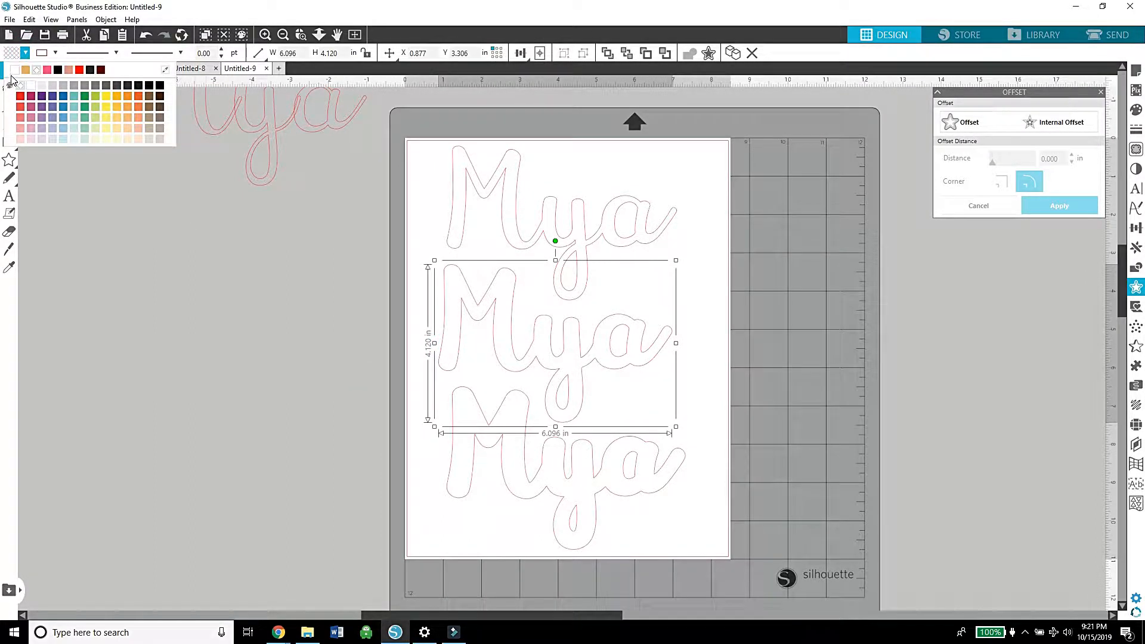
pyautogui.click(18, 72)
pyautogui.click(176, 300)
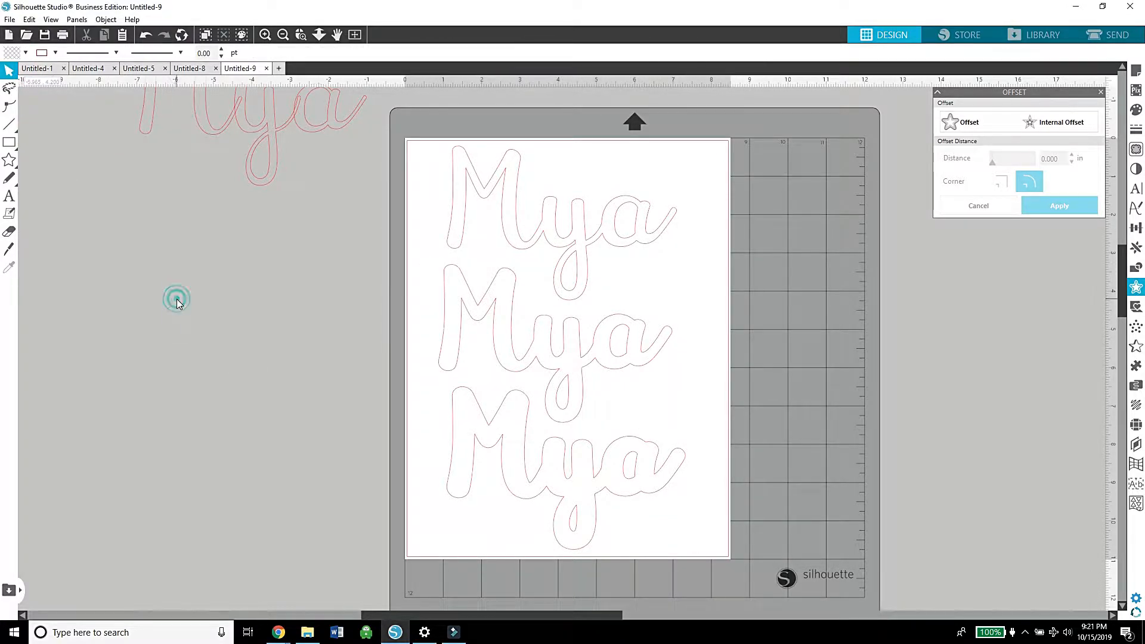
# Step: Switch to Chrome, search Google Images for "zarape background" and preview the horizontally striped Pinterest pattern
pyautogui.click(278, 632)
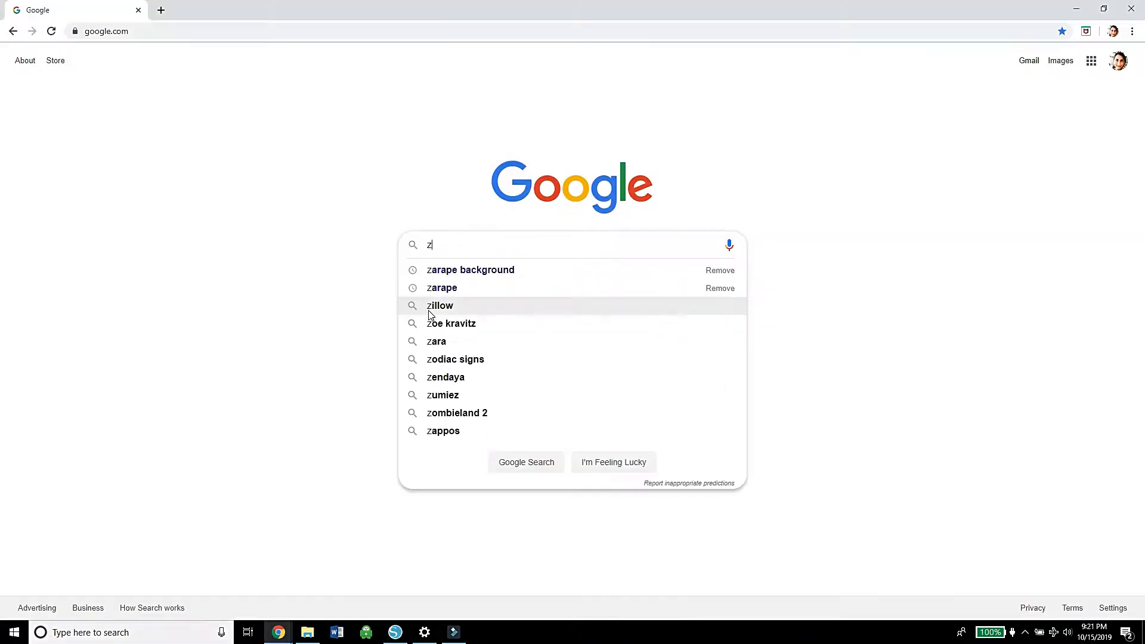
pyautogui.click(451, 272)
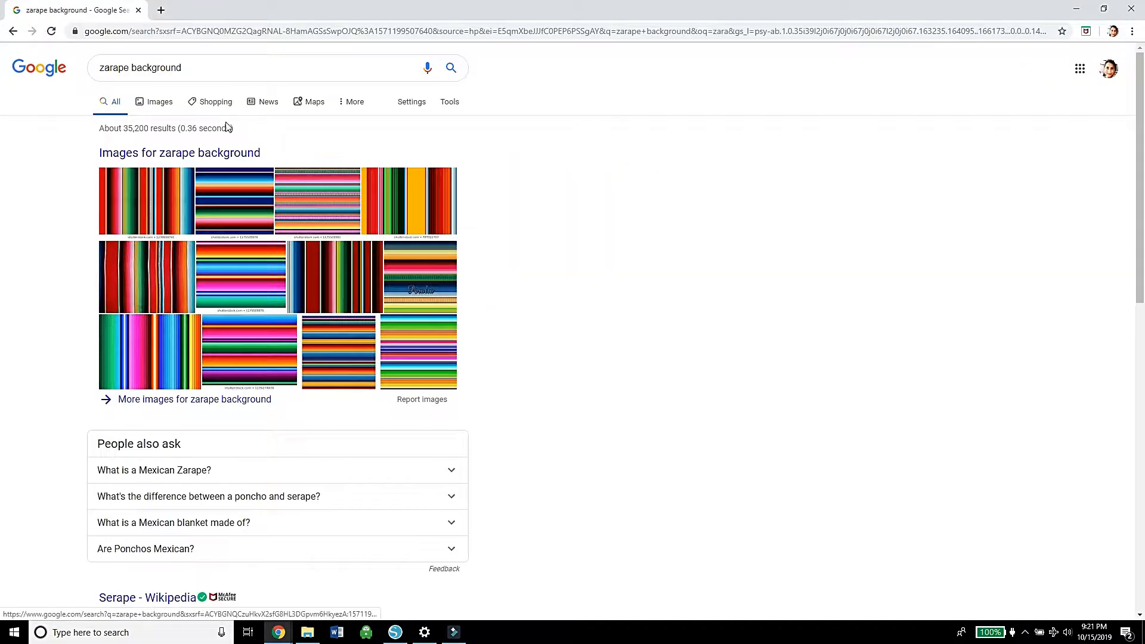
pyautogui.click(162, 110)
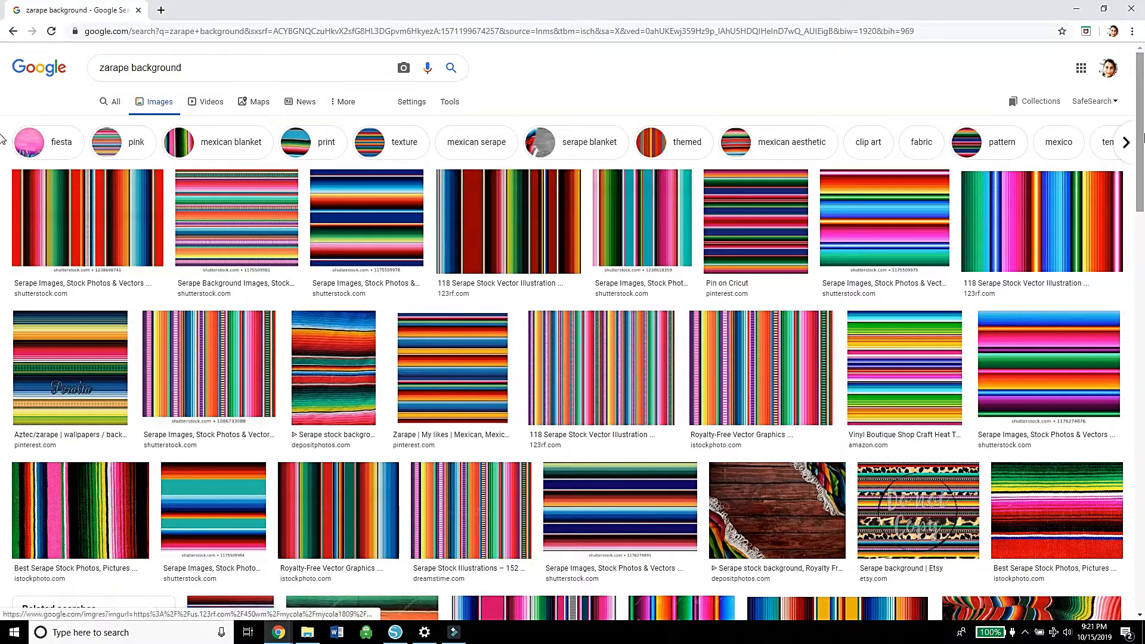
pyautogui.moveTo(1141, 132); pyautogui.dragTo(1141, 102)
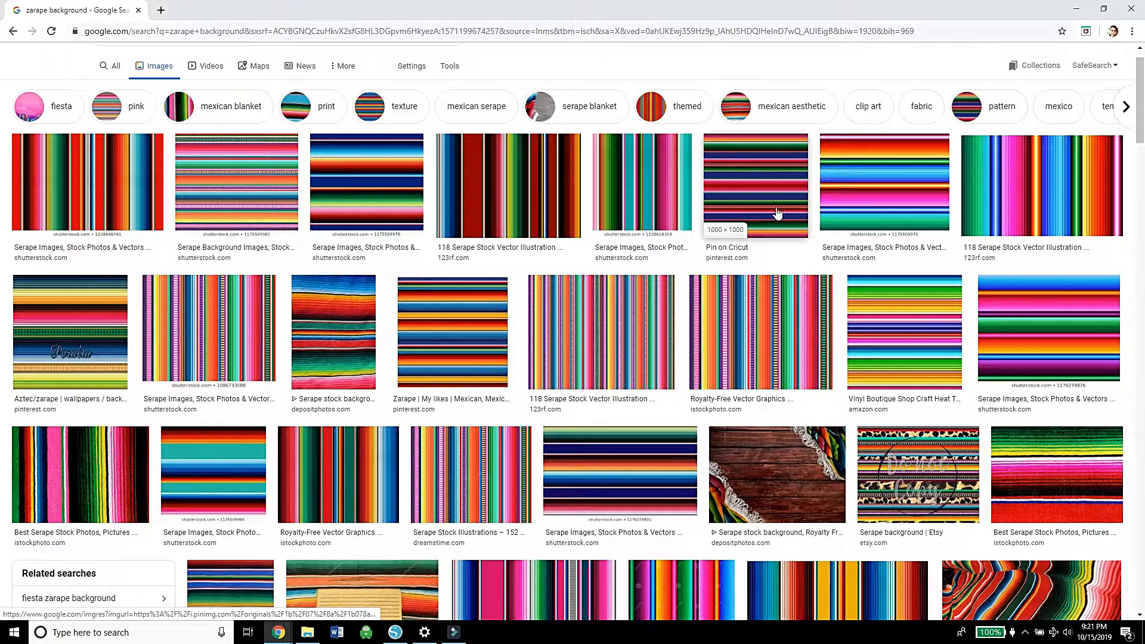
pyautogui.click(760, 180)
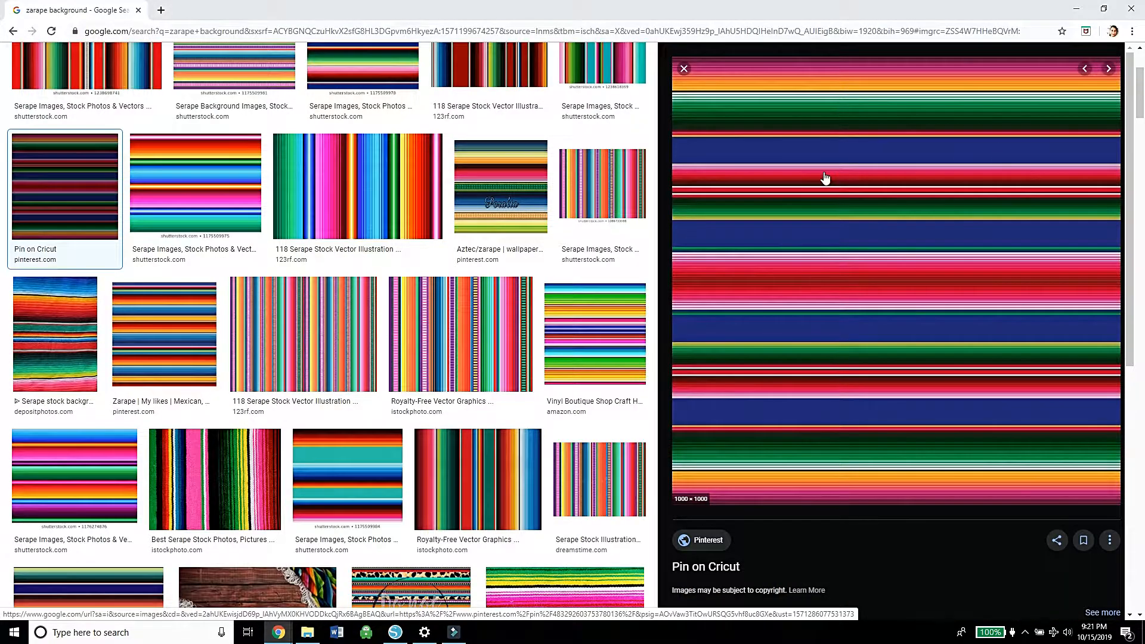
pyautogui.press('Escape')
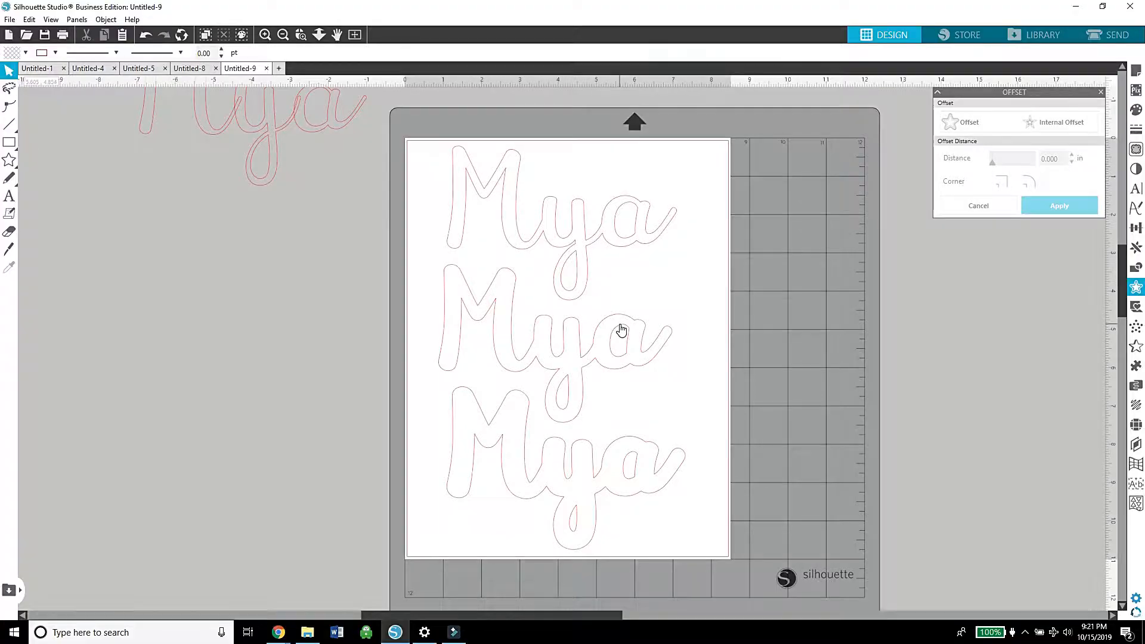
# Step: Fill the smallest name outline with the striped zarape image c74680cccbdee40d880fc2ee4b5cecf1 from the Backgrounds picture folder
pyautogui.click(616, 333)
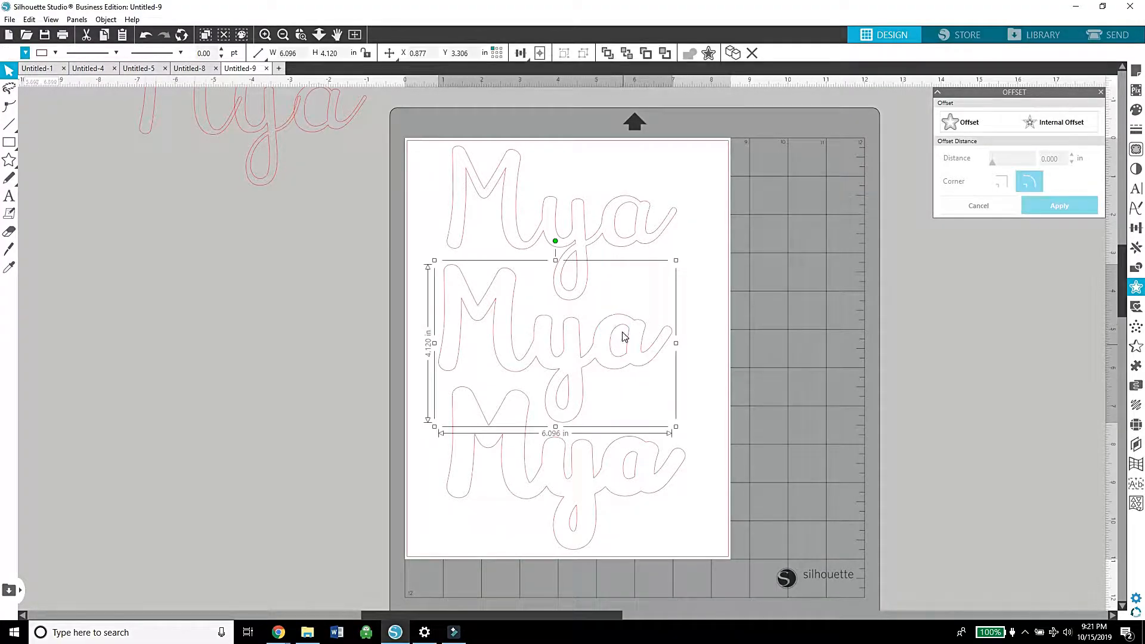
pyautogui.click(628, 481)
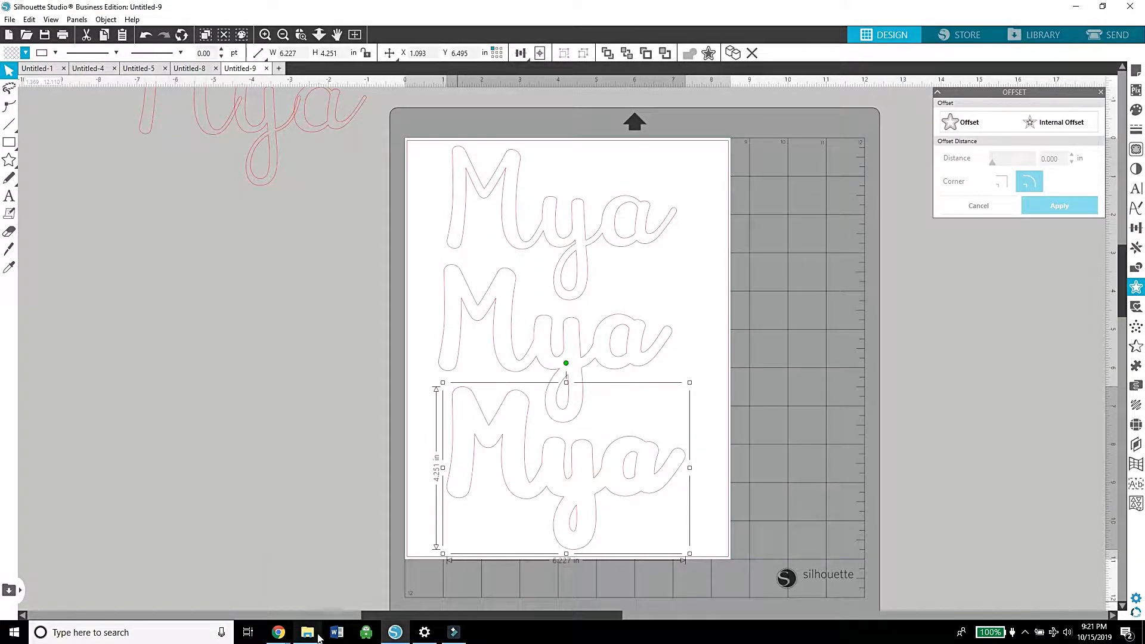
pyautogui.click(558, 273)
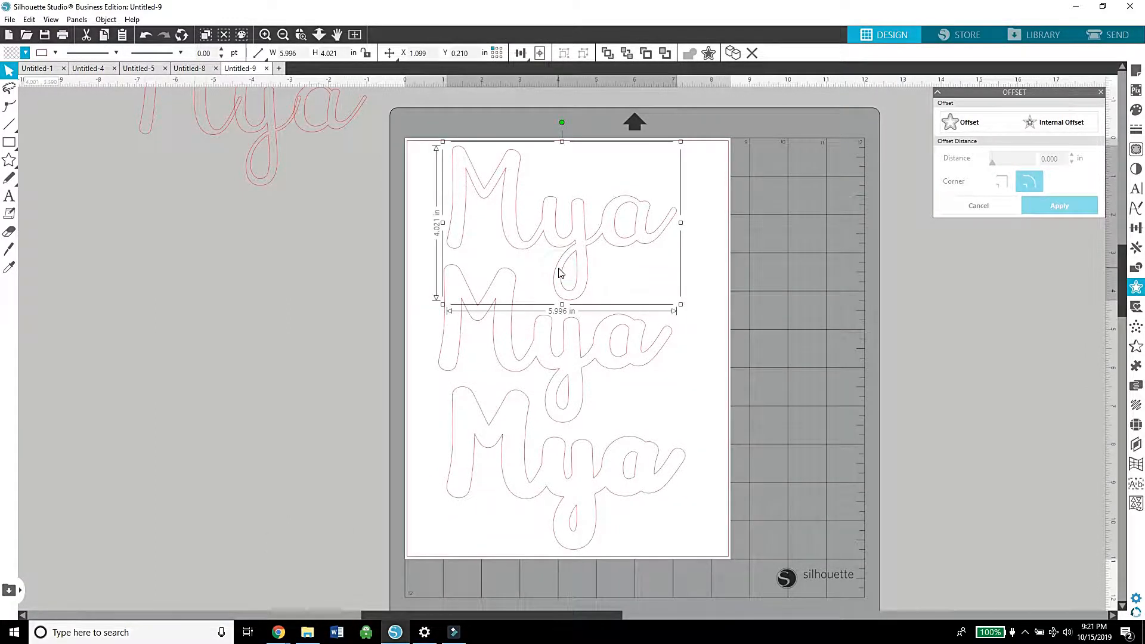
pyautogui.click(308, 634)
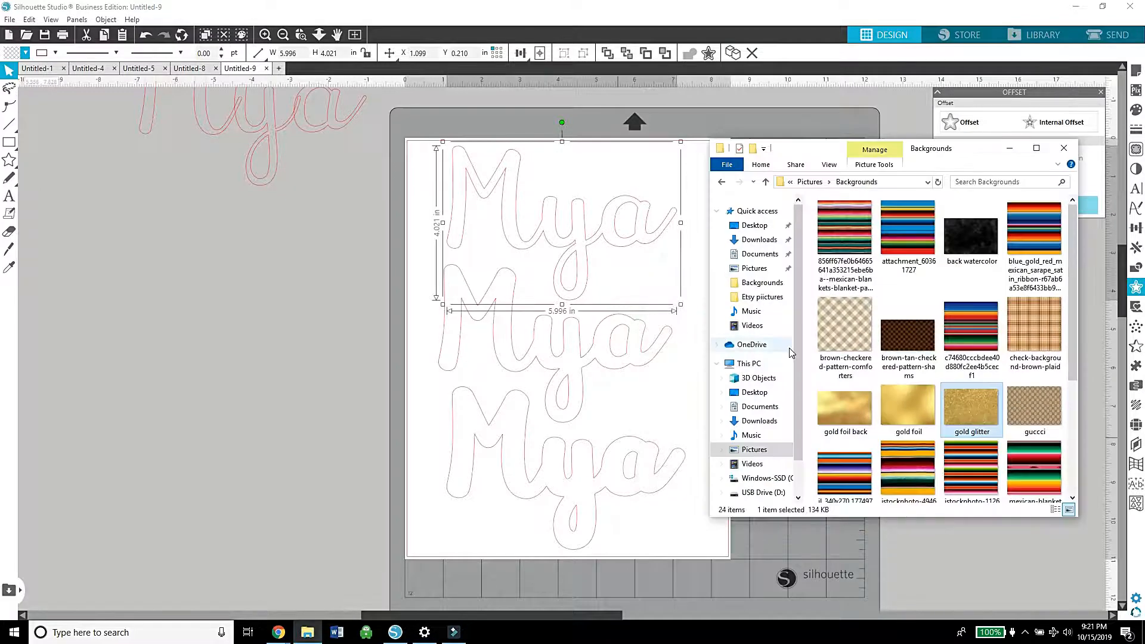
pyautogui.moveTo(971, 329); pyautogui.dragTo(632, 255)
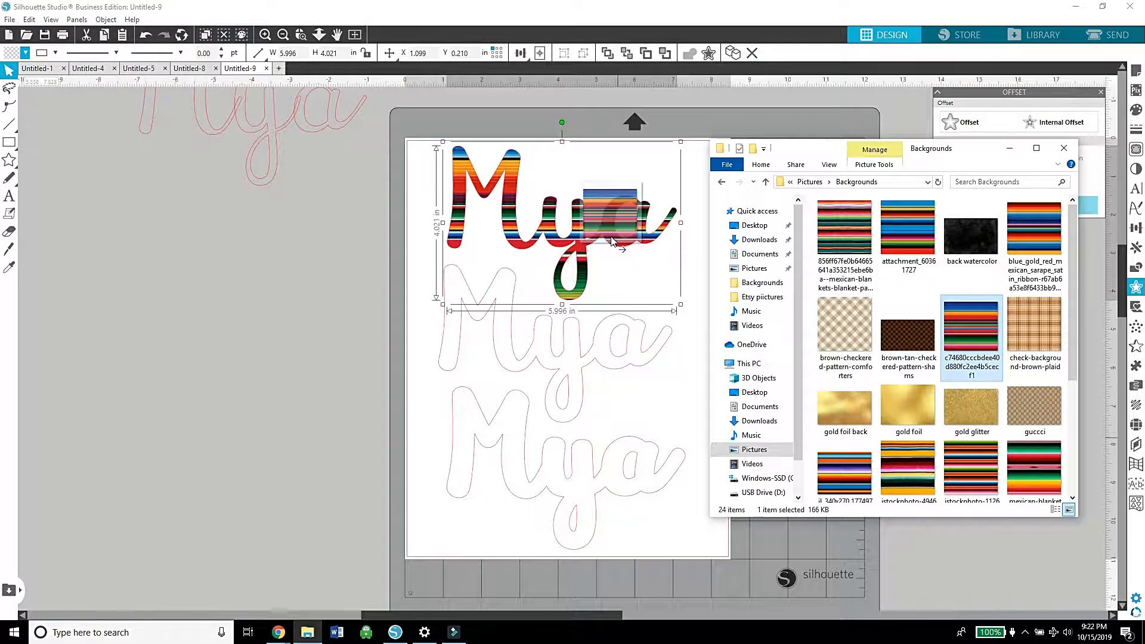
pyautogui.click(1012, 150)
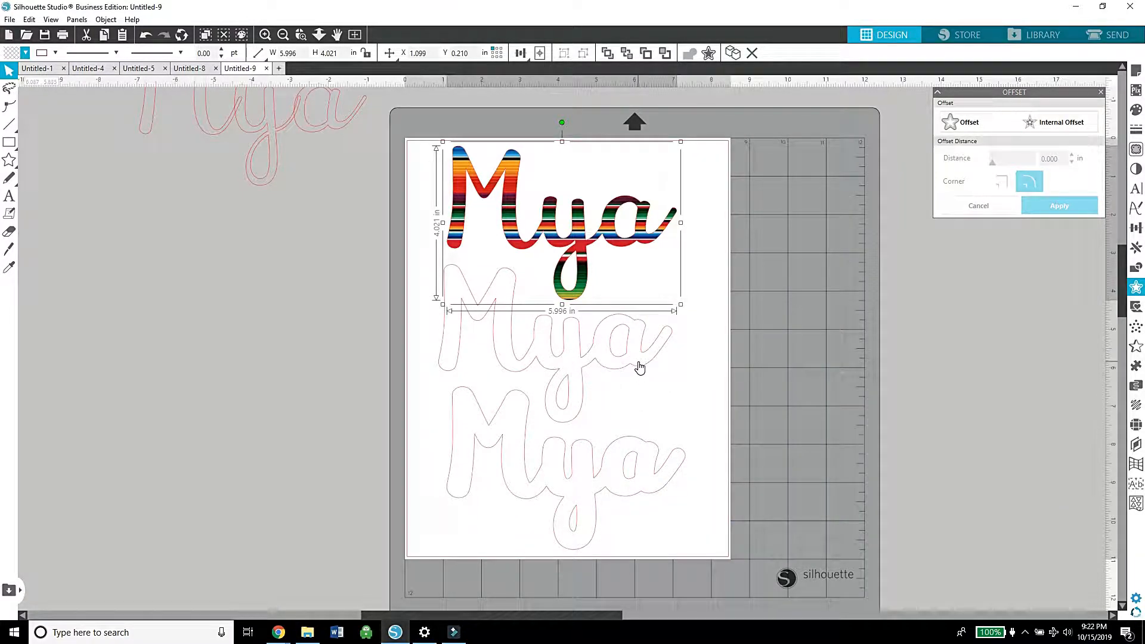
# Step: Fill the largest name outline with the gold glitter image from the Backgrounds picture folder
pyautogui.click(639, 449)
pyautogui.click(647, 440)
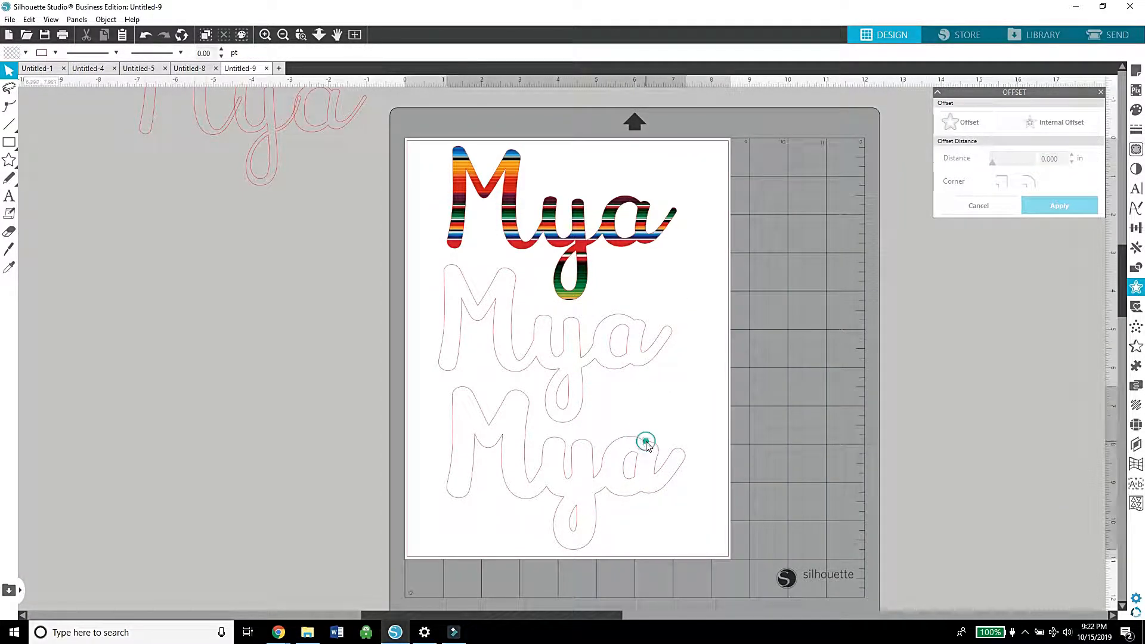
pyautogui.click(307, 632)
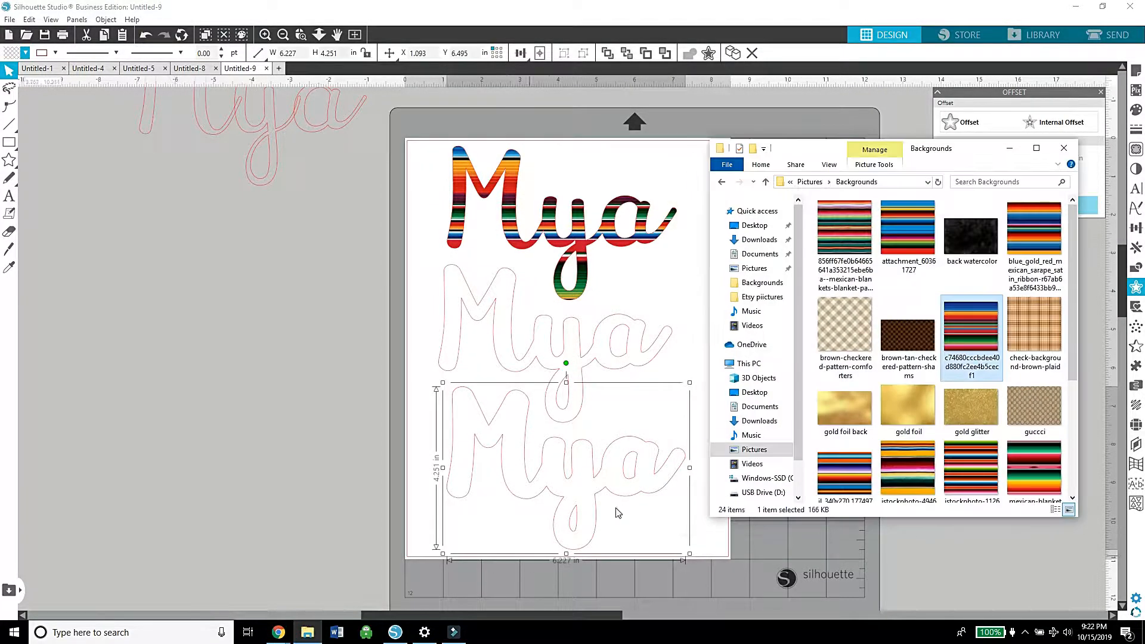
pyautogui.moveTo(982, 407); pyautogui.dragTo(635, 453)
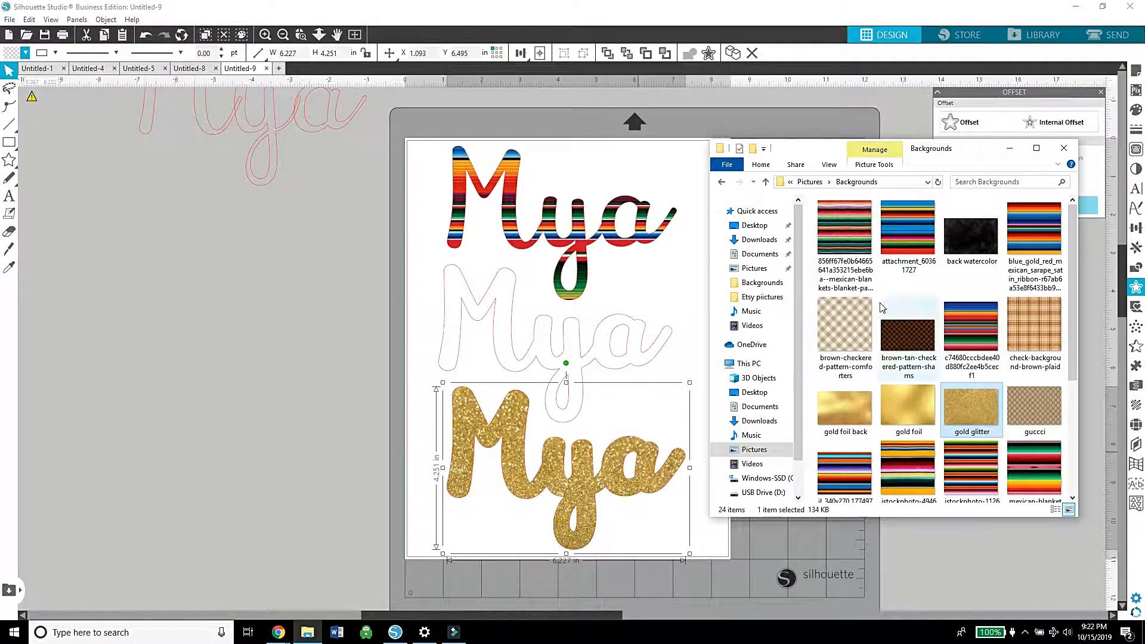
pyautogui.click(1012, 148)
# Step: Stack the white name and the zarape name on top of the gold glitter one and align the centers of all three layers
pyautogui.moveTo(651, 353); pyautogui.dragTo(661, 475)
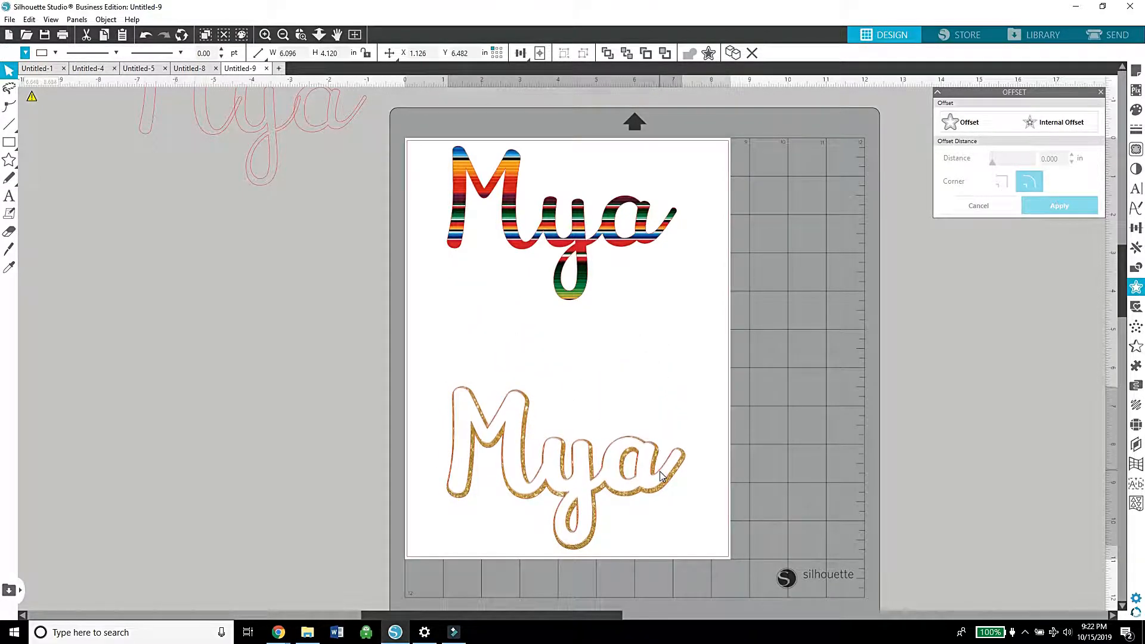
pyautogui.moveTo(574, 302)
pyautogui.mouseDown()
pyautogui.moveTo(600, 412)
pyautogui.moveTo(585, 574)
pyautogui.moveTo(580, 549)
pyautogui.mouseUp()
pyautogui.moveTo(650, 541); pyautogui.dragTo(473, 354)
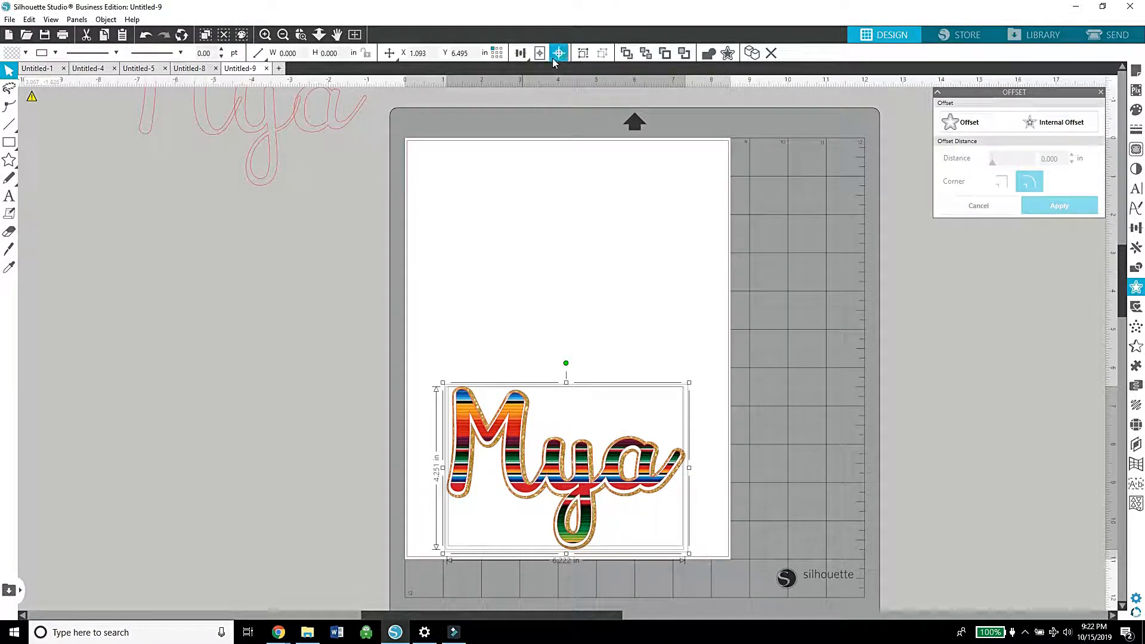
pyautogui.click(519, 55)
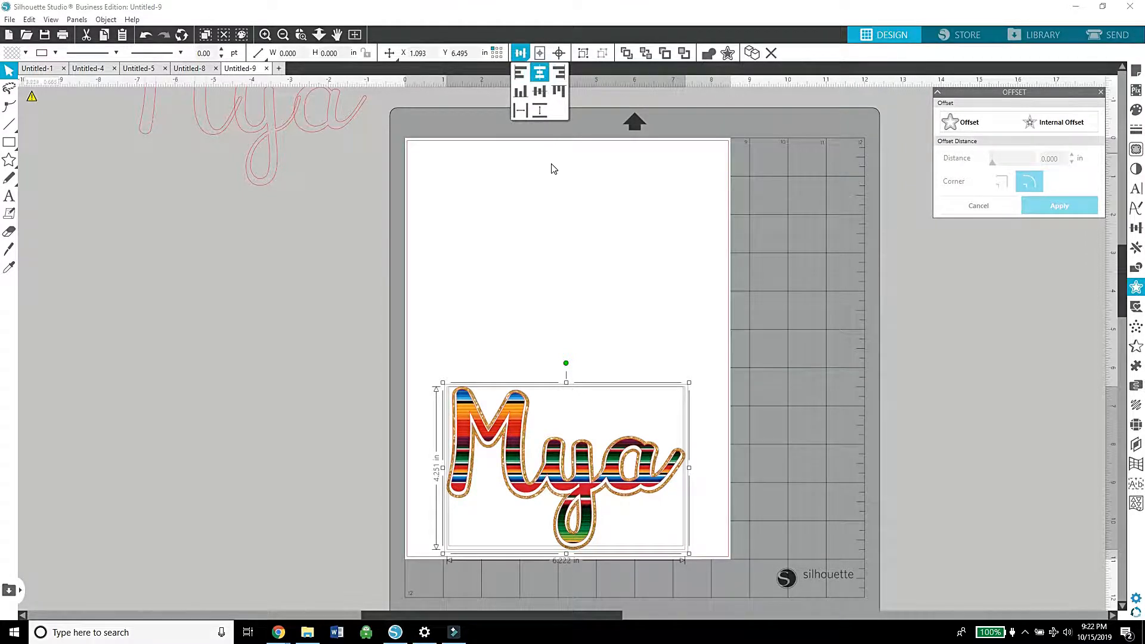
pyautogui.click(524, 53)
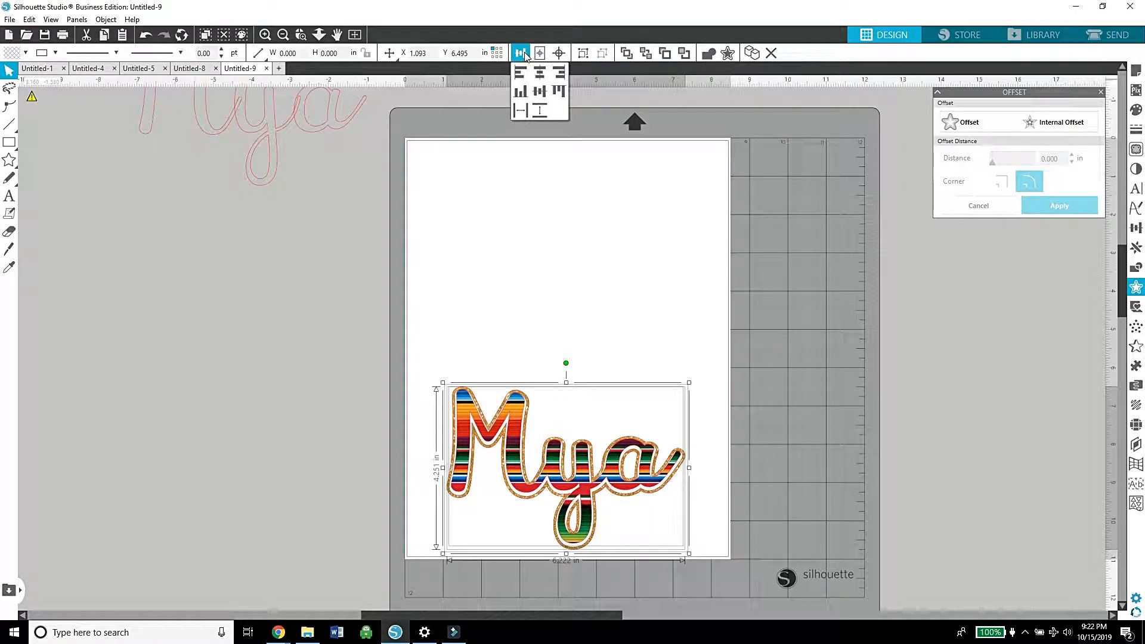
pyautogui.click(540, 90)
pyautogui.click(544, 184)
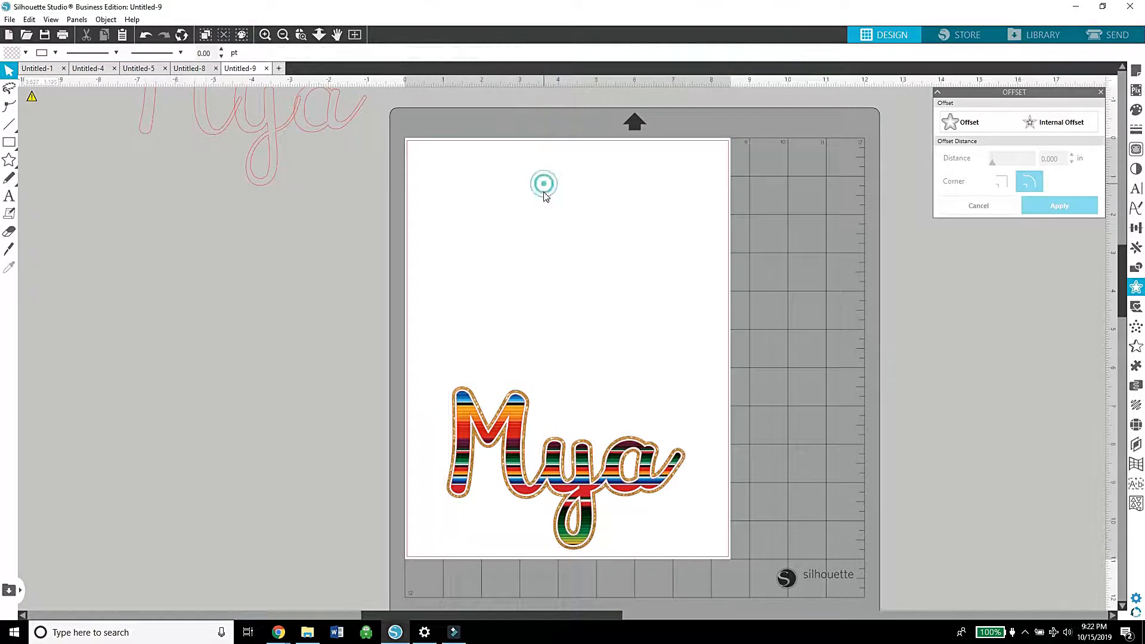
# Step: Move the layered name design to the upper part of the page and scale it proportionally to 5 in wide
pyautogui.moveTo(519, 356); pyautogui.dragTo(518, 197)
pyautogui.click(566, 488)
pyautogui.moveTo(571, 285); pyautogui.dragTo(628, 365)
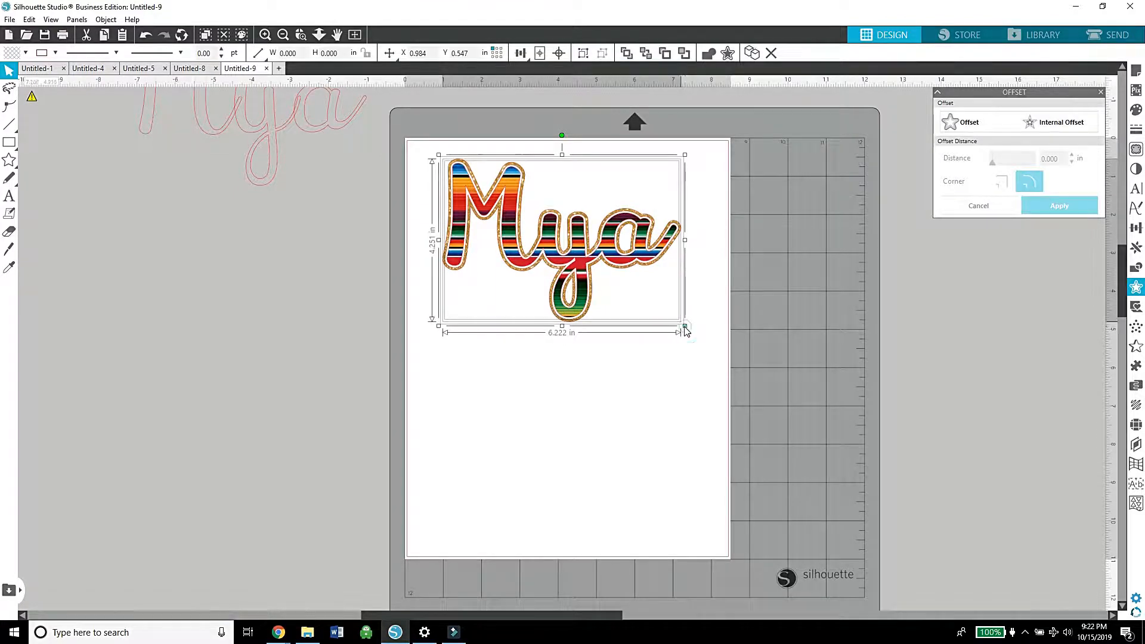
pyautogui.moveTo(685, 329); pyautogui.dragTo(639, 301)
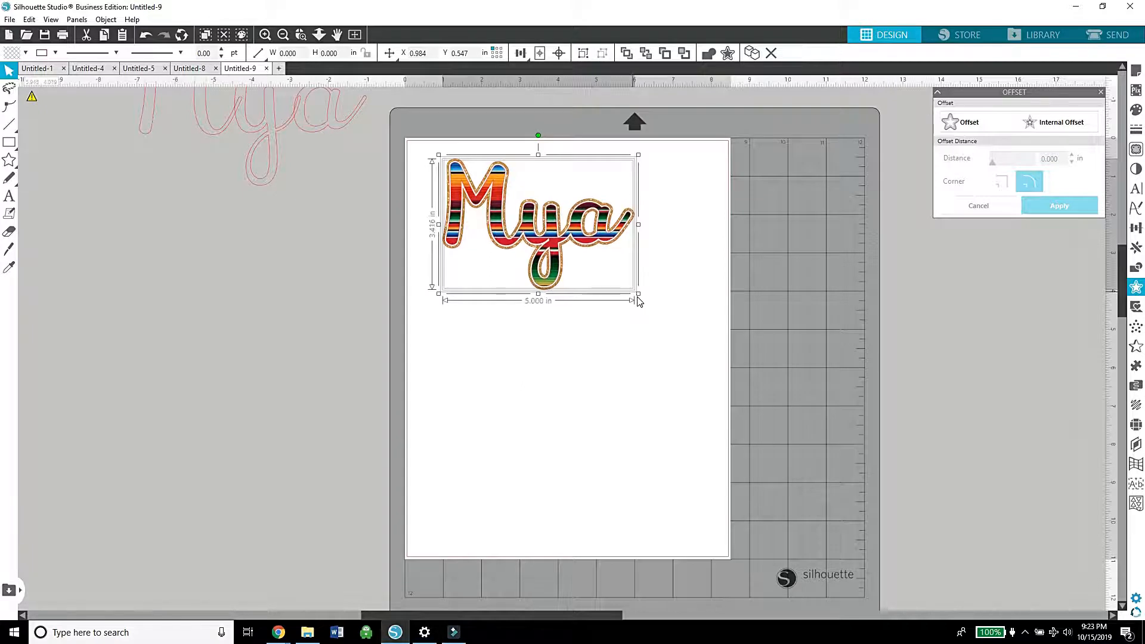
pyautogui.click(618, 346)
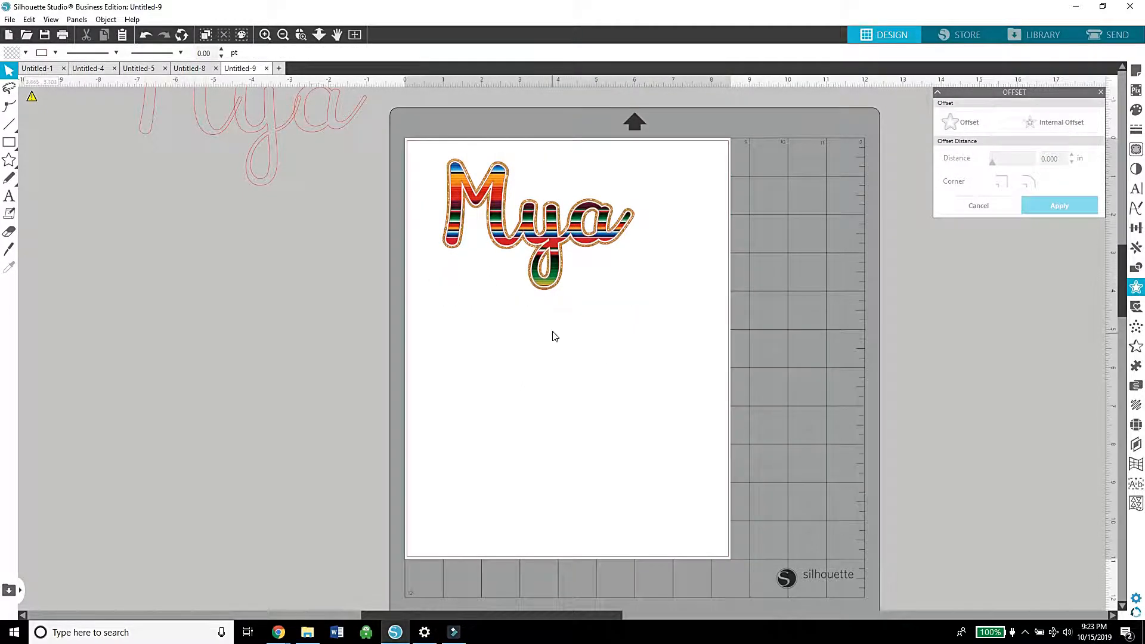
pyautogui.click(542, 268)
pyautogui.rightClick(537, 251)
pyautogui.click(572, 400)
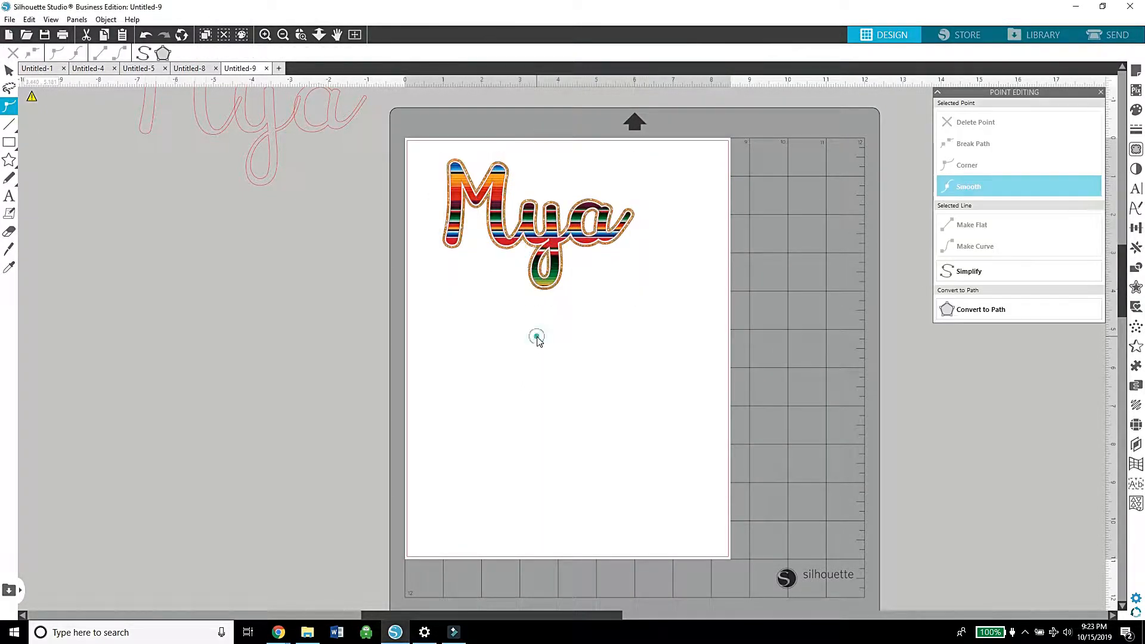
# Step: Duplicate the layered name design twice and arrange the copies below the original in one column
pyautogui.rightClick(514, 213)
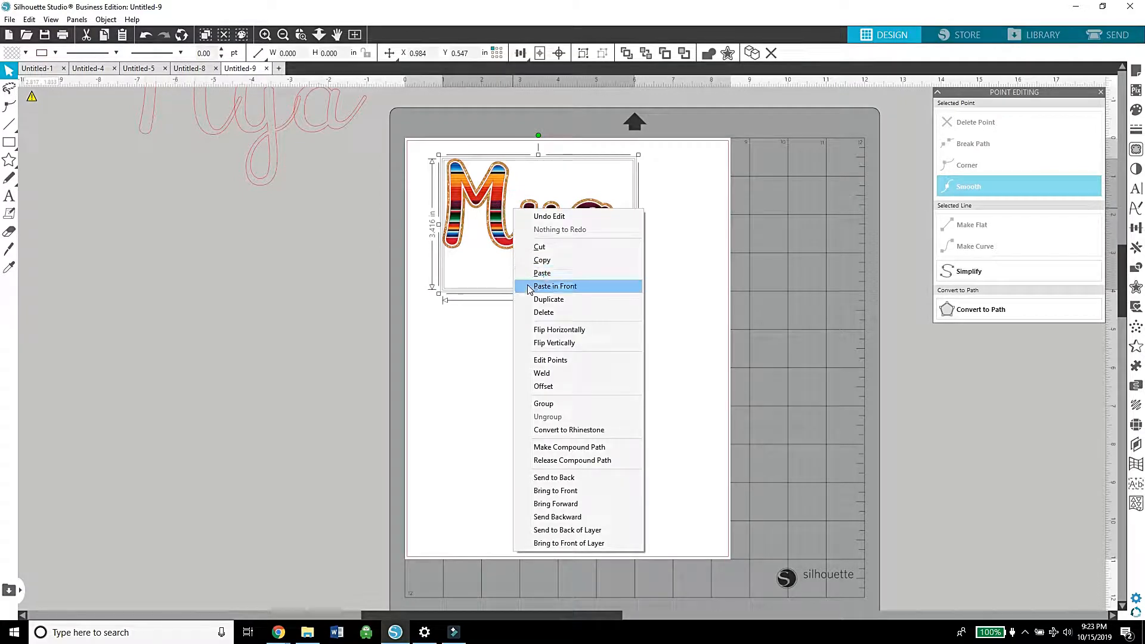
pyautogui.click(535, 301)
pyautogui.moveTo(553, 240); pyautogui.dragTo(557, 458)
pyautogui.rightClick(543, 358)
pyautogui.click(577, 104)
# Step: Add two more duplicates of the name design, one above the other, beside the first column
pyautogui.rightClick(557, 457)
pyautogui.click(577, 204)
pyautogui.moveTo(564, 514); pyautogui.dragTo(775, 293)
pyautogui.rightClick(775, 294)
pyautogui.click(796, 340)
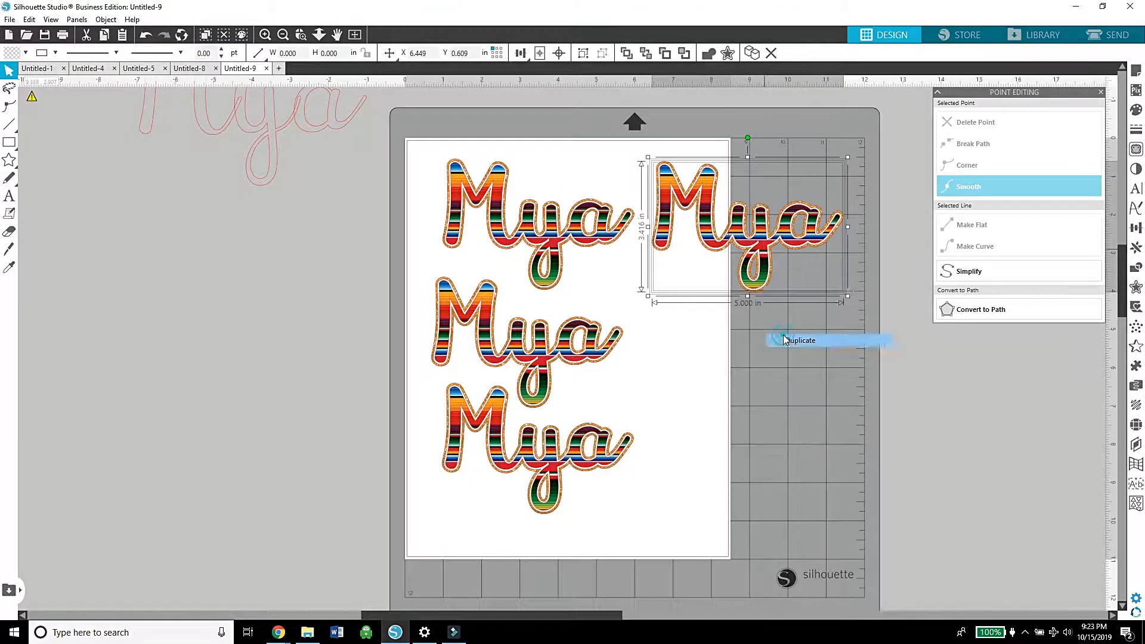
pyautogui.moveTo(769, 245); pyautogui.dragTo(767, 349)
pyautogui.rightClick(768, 349)
pyautogui.click(865, 429)
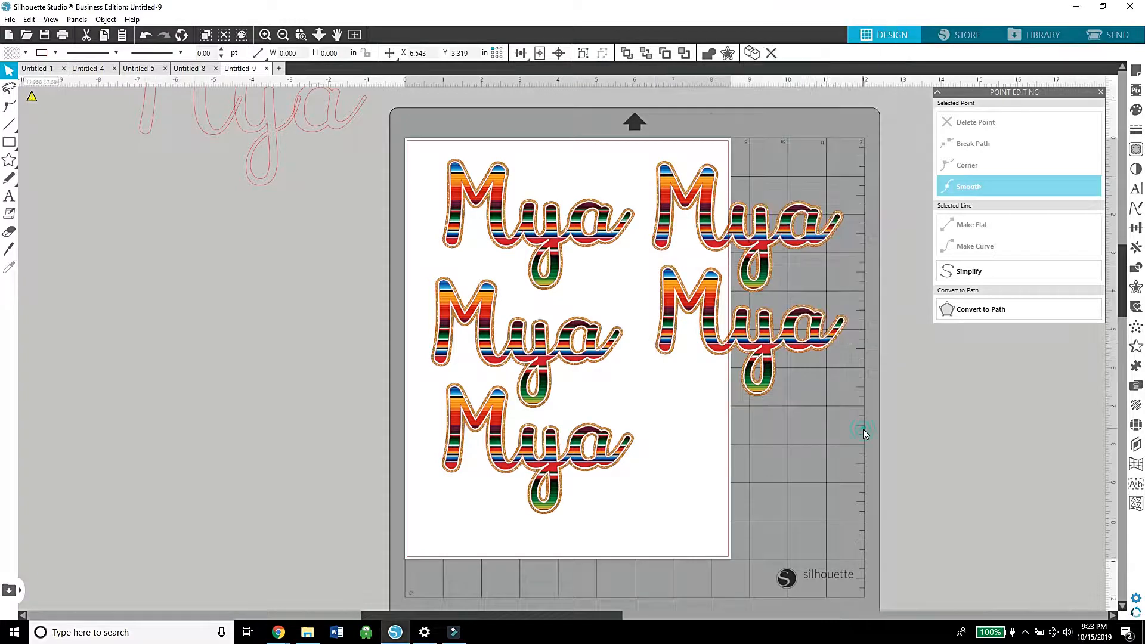
# Step: Fill the second name in the first column with attachment_60361727 and the third with the istockphoto-1126 striped image
pyautogui.click(307, 632)
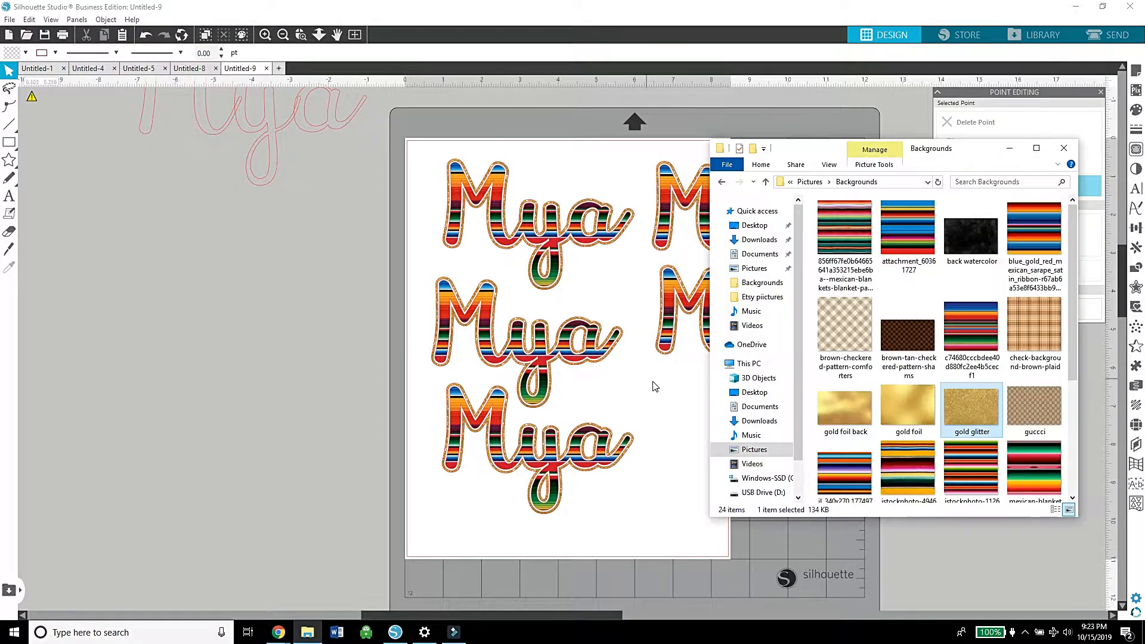
pyautogui.moveTo(908, 236); pyautogui.dragTo(531, 352)
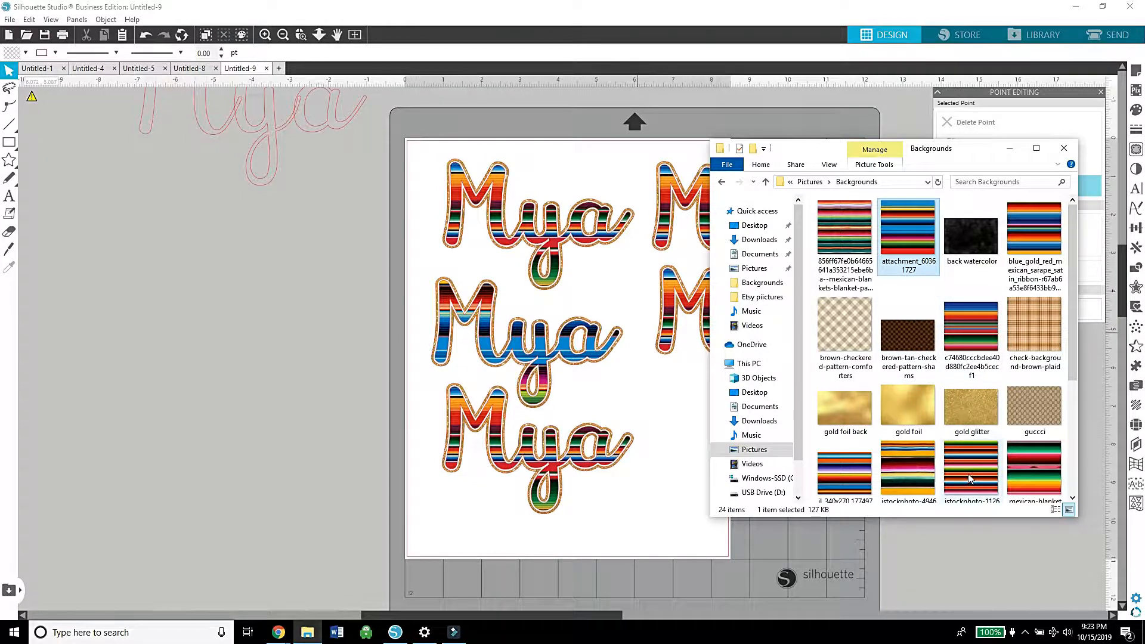
pyautogui.moveTo(969, 477); pyautogui.dragTo(585, 470)
pyautogui.moveTo(819, 156); pyautogui.dragTo(166, 94)
pyautogui.click(202, 415)
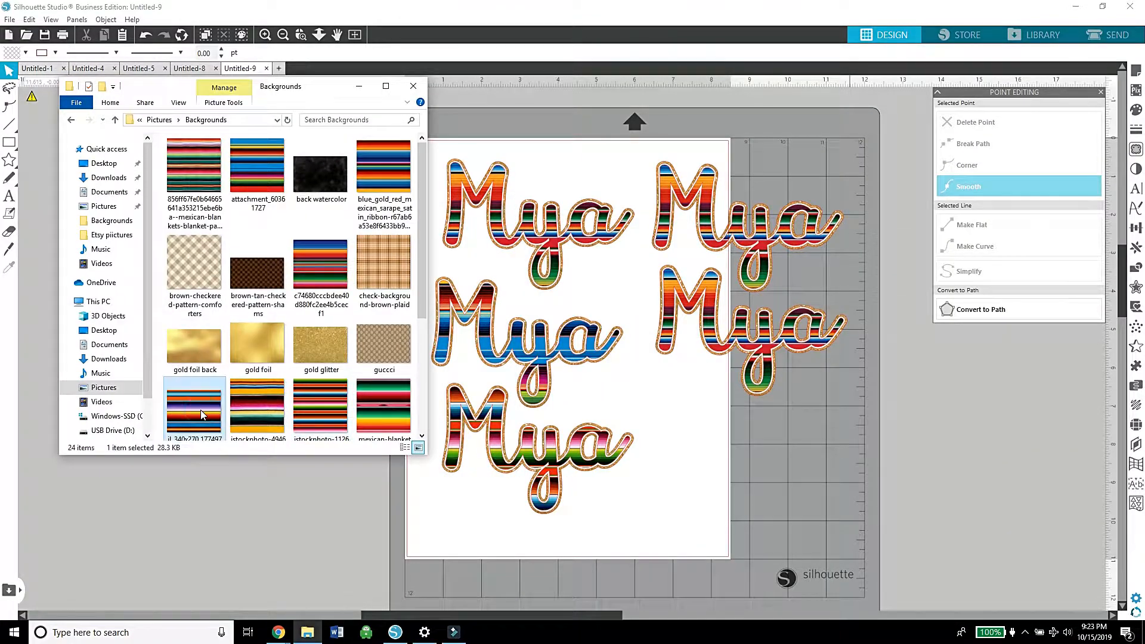
pyautogui.moveTo(201, 415); pyautogui.dragTo(705, 215)
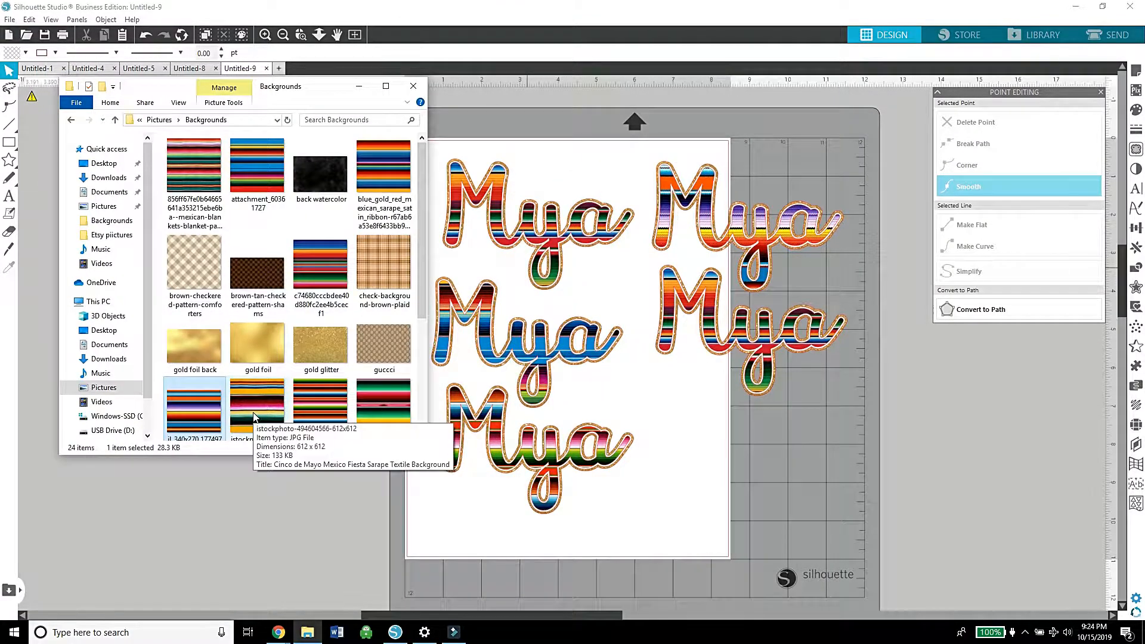
pyautogui.moveTo(253, 416); pyautogui.dragTo(707, 320)
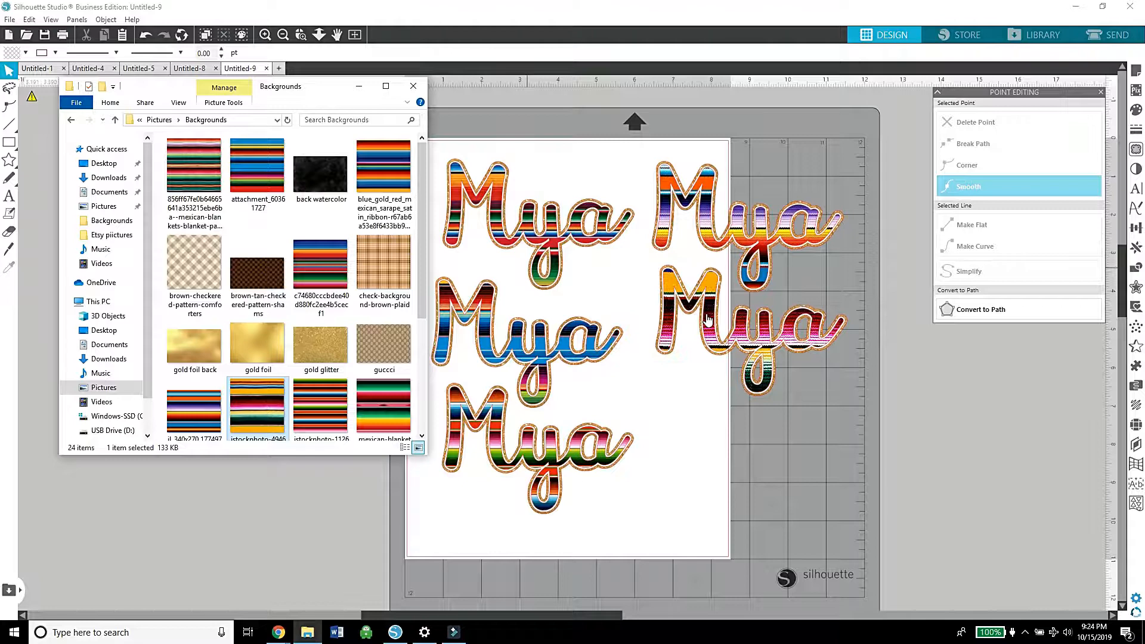
pyautogui.click(691, 433)
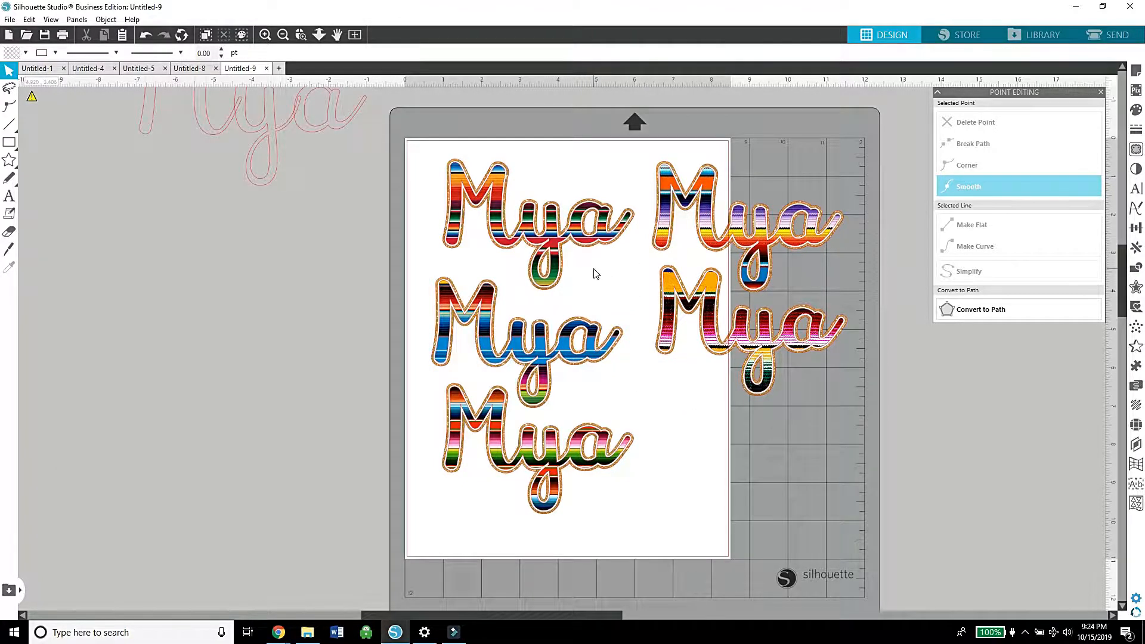
# Step: Duplicate all five name designs together and place the copies off the page, to the right of the mat
pyautogui.moveTo(806, 505); pyautogui.dragTo(500, 231)
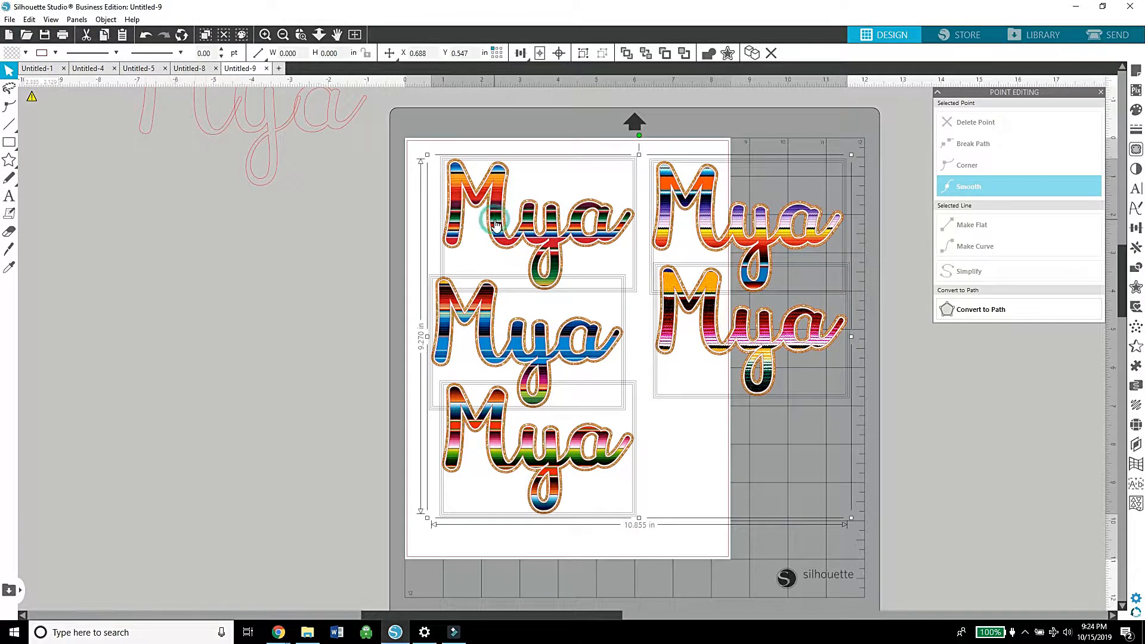
pyautogui.rightClick(495, 224)
pyautogui.click(518, 310)
pyautogui.moveTo(518, 310); pyautogui.dragTo(1144, 233)
pyautogui.moveTo(1144, 233); pyautogui.dragTo(620, 219)
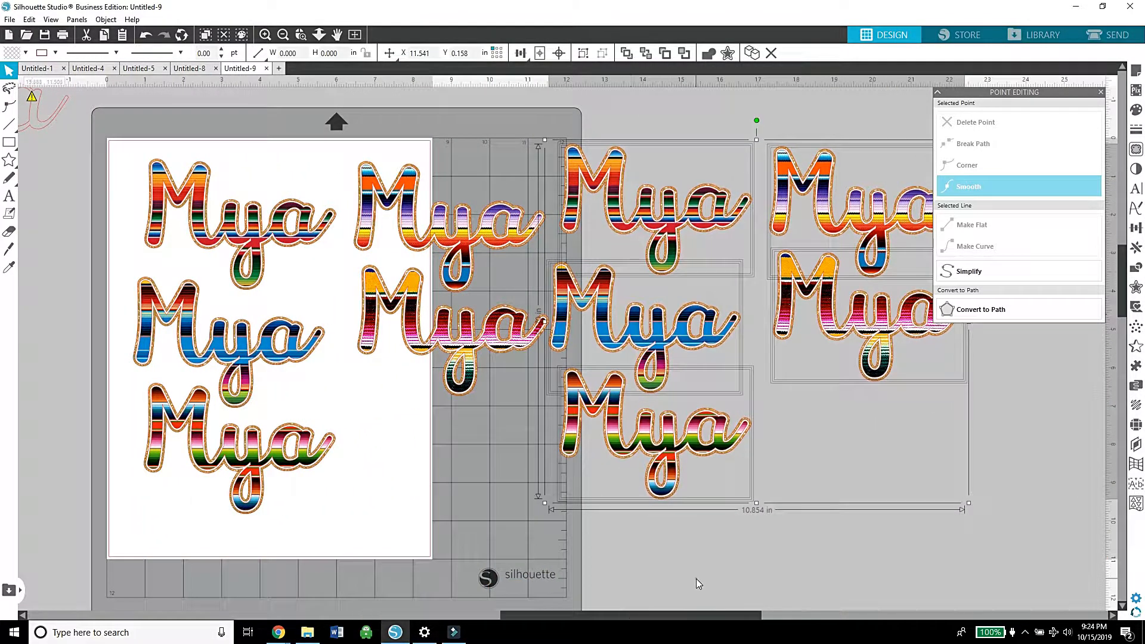
pyautogui.click(483, 403)
# Step: Pull the gold glitter layer out of the first name design and place it off the page on the left
pyautogui.moveTo(148, 247); pyautogui.dragTo(79, 311)
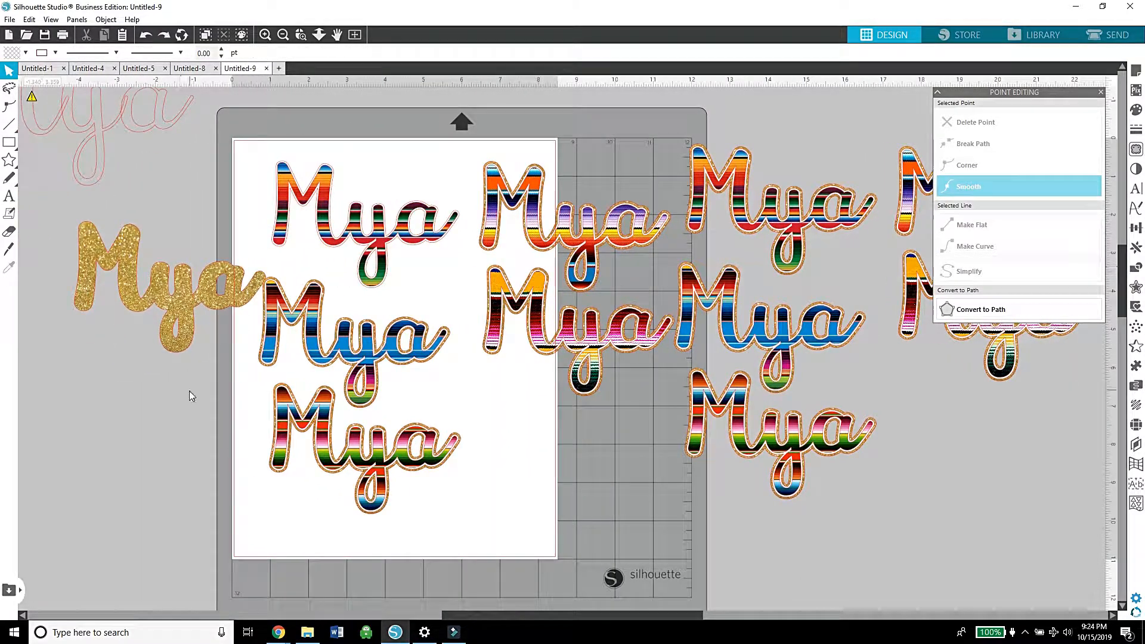
pyautogui.moveTo(221, 303); pyautogui.dragTo(152, 325)
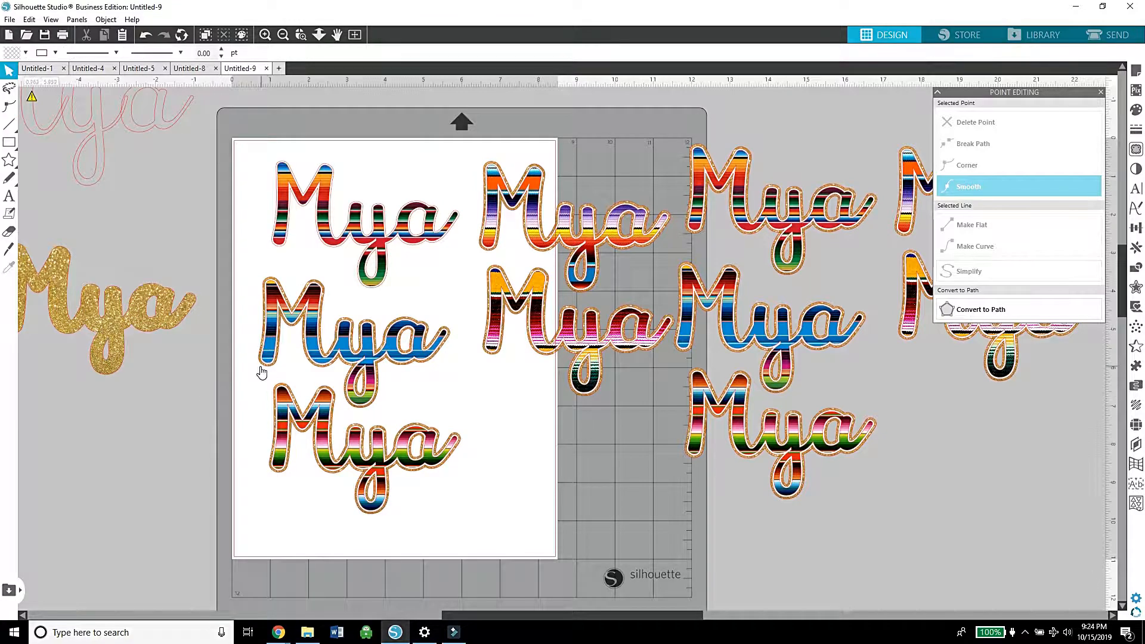
pyautogui.moveTo(262, 371); pyautogui.dragTo(258, 378)
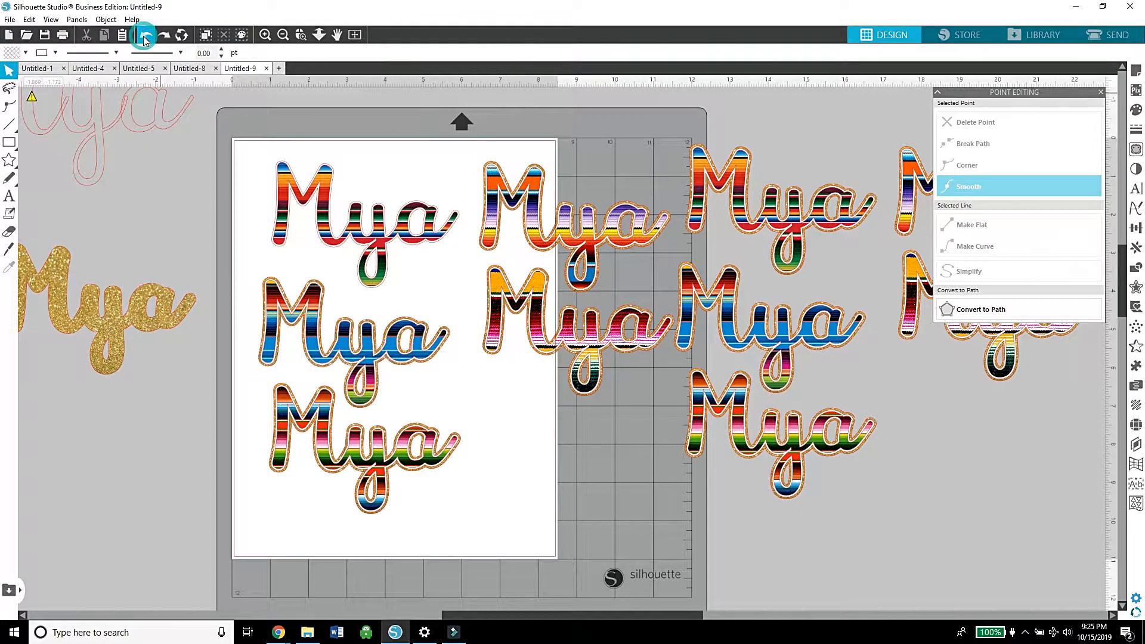
# Step: Move the gold glitter layers of the other four name designs on the mat off the page to the left
pyautogui.click(265, 35)
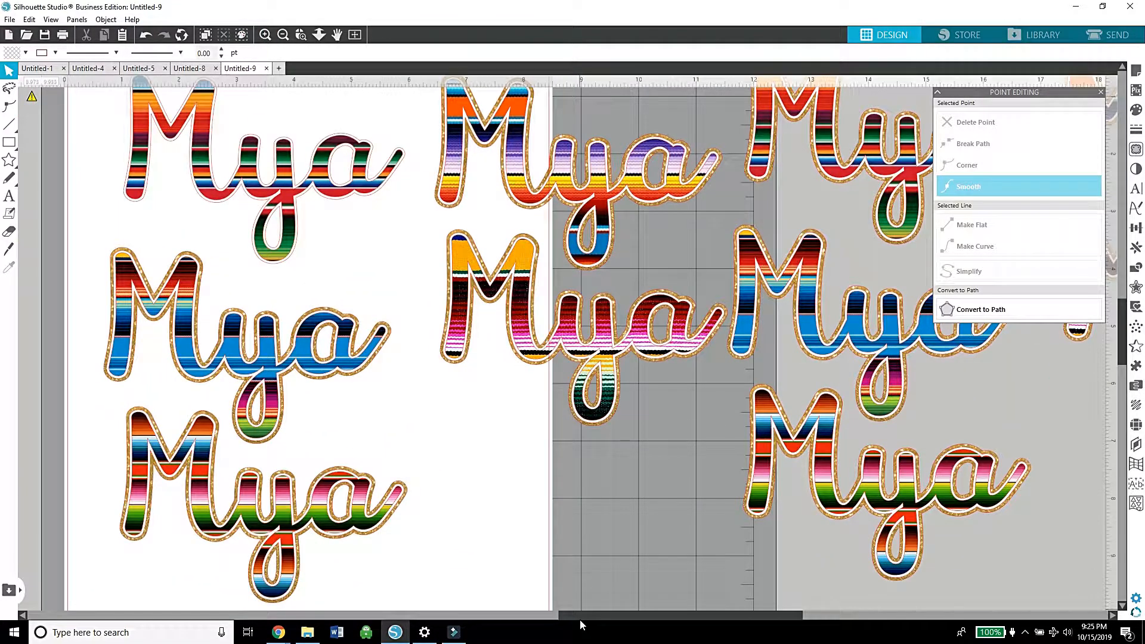
pyautogui.moveTo(578, 615); pyautogui.dragTo(504, 616)
pyautogui.moveTo(347, 260); pyautogui.dragTo(23, 339)
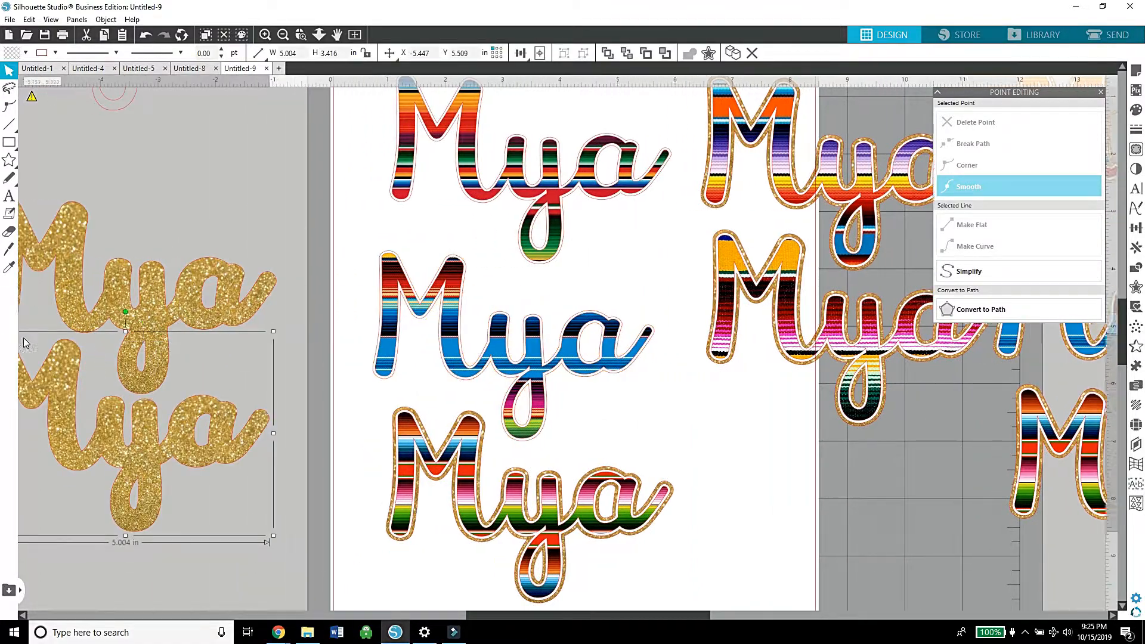
pyautogui.moveTo(405, 409); pyautogui.dragTo(16, 427)
pyautogui.moveTo(776, 231); pyautogui.dragTo(17, 411)
pyautogui.moveTo(825, 198); pyautogui.dragTo(73, 340)
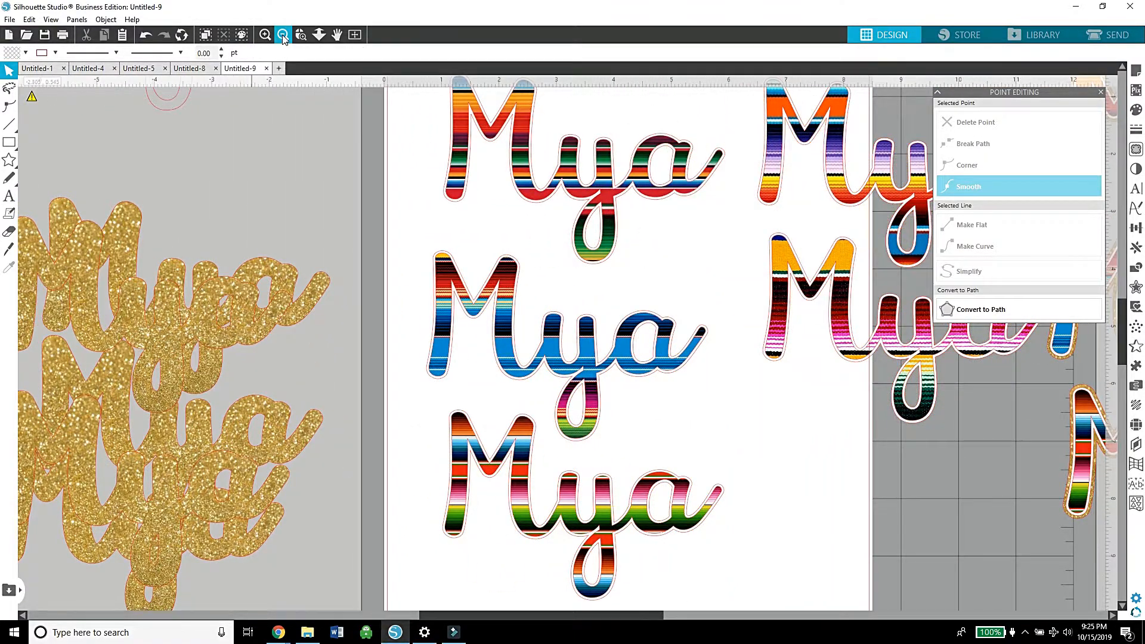
# Step: Delete the off-page copies that still carry gold layers and duplicate the five on-page names to the right of the mat
pyautogui.click(283, 35)
pyautogui.click(282, 35)
pyautogui.moveTo(1051, 480); pyautogui.dragTo(826, 246)
pyautogui.rightClick(826, 245)
pyautogui.click(849, 287)
pyautogui.moveTo(787, 470); pyautogui.dragTo(540, 216)
pyautogui.rightClick(540, 214)
pyautogui.click(571, 302)
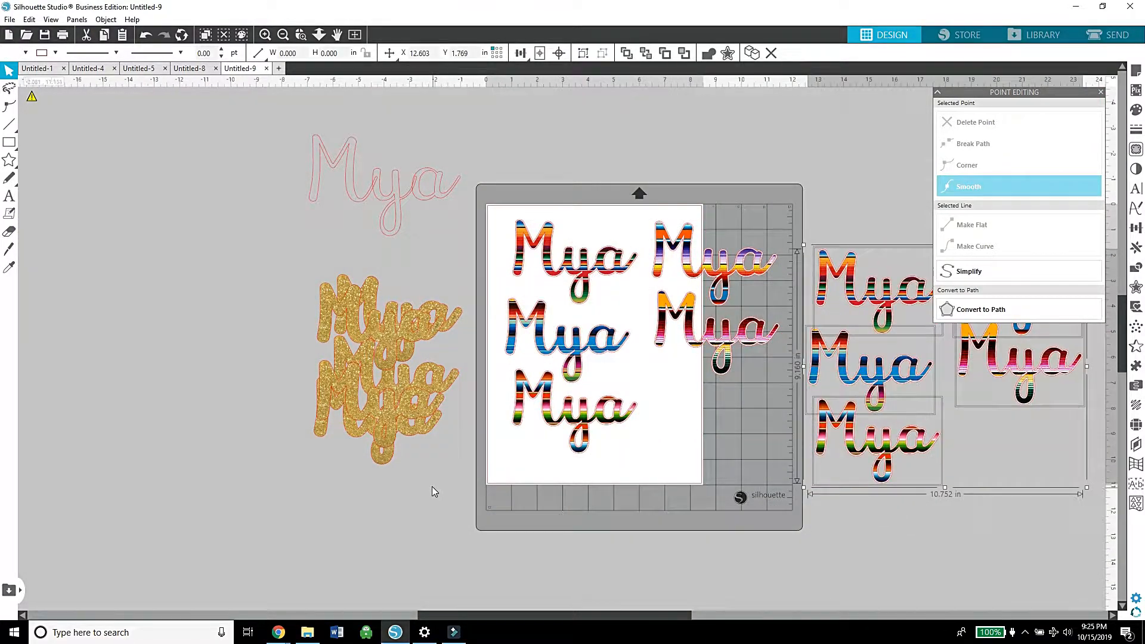
# Step: Duplicate the stack of gold glitter layers and place the copies below the originals, off the page
pyautogui.moveTo(432, 485); pyautogui.dragTo(307, 265)
pyautogui.rightClick(371, 276)
pyautogui.click(393, 370)
pyautogui.click(539, 552)
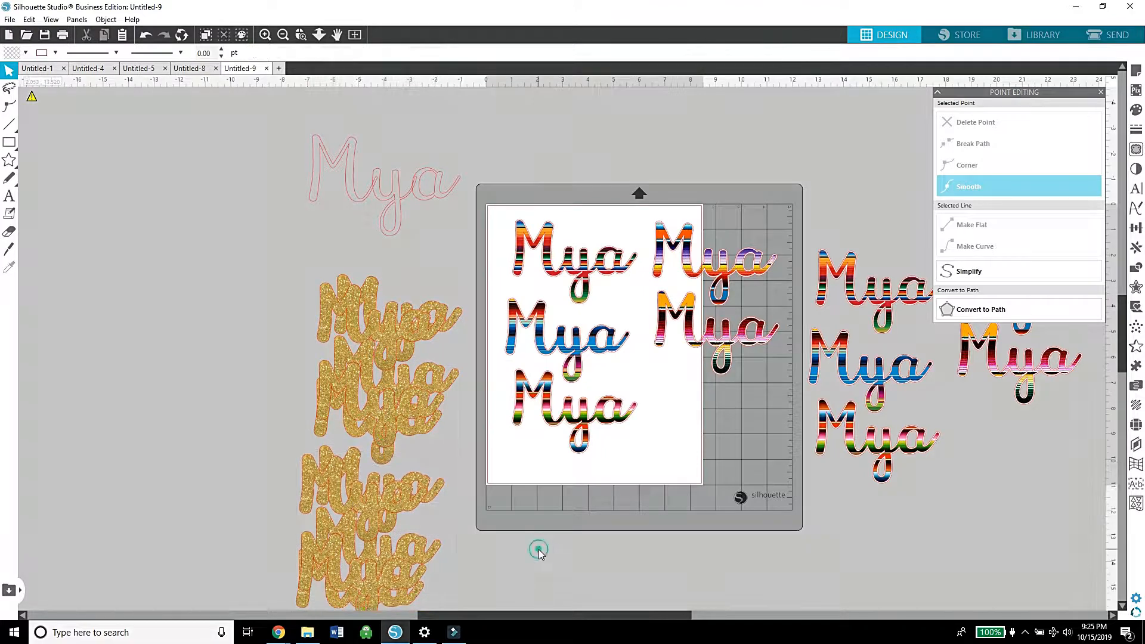
# Step: Turn on the page's registration marks with an inset of 0.394 in
pyautogui.moveTo(589, 286); pyautogui.dragTo(239, 97)
pyautogui.click(265, 34)
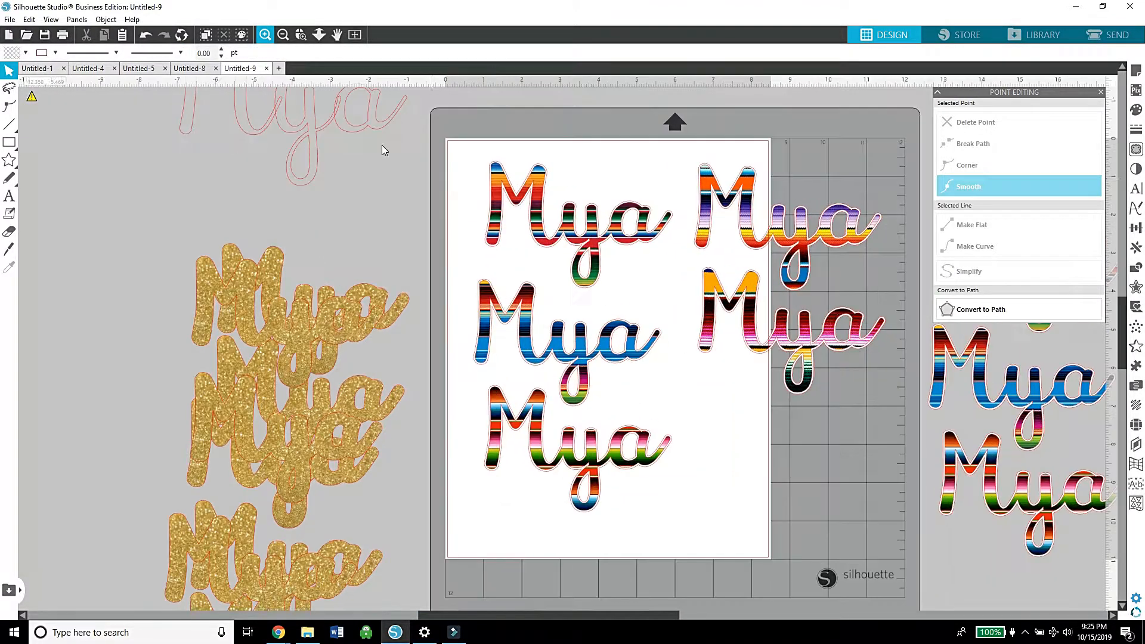
pyautogui.click(1136, 72)
pyautogui.click(980, 107)
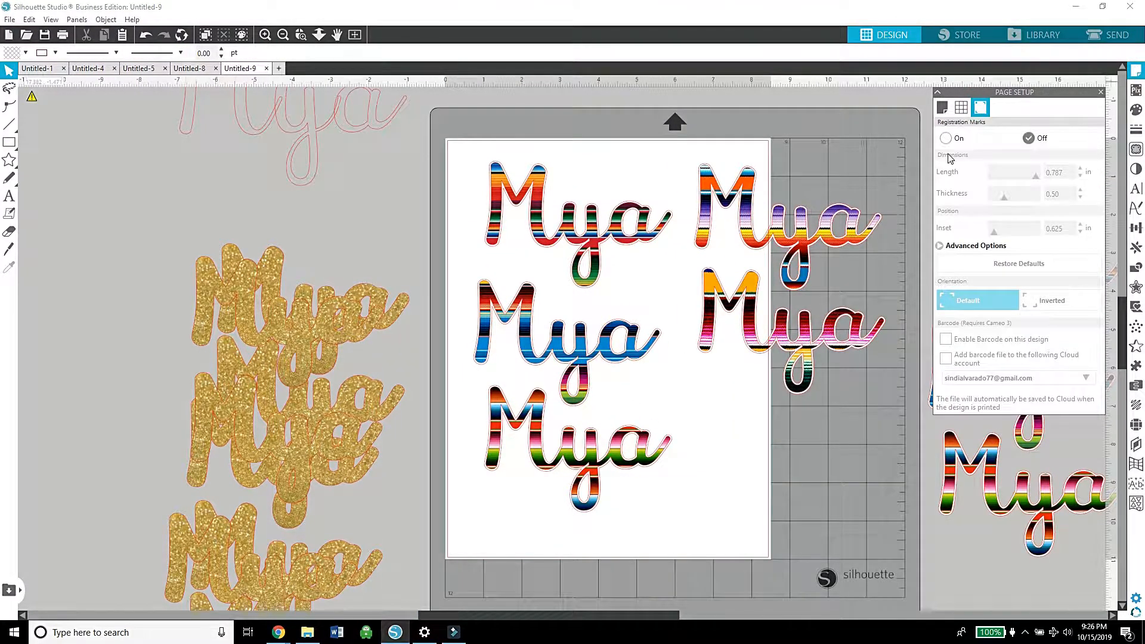
pyautogui.click(946, 139)
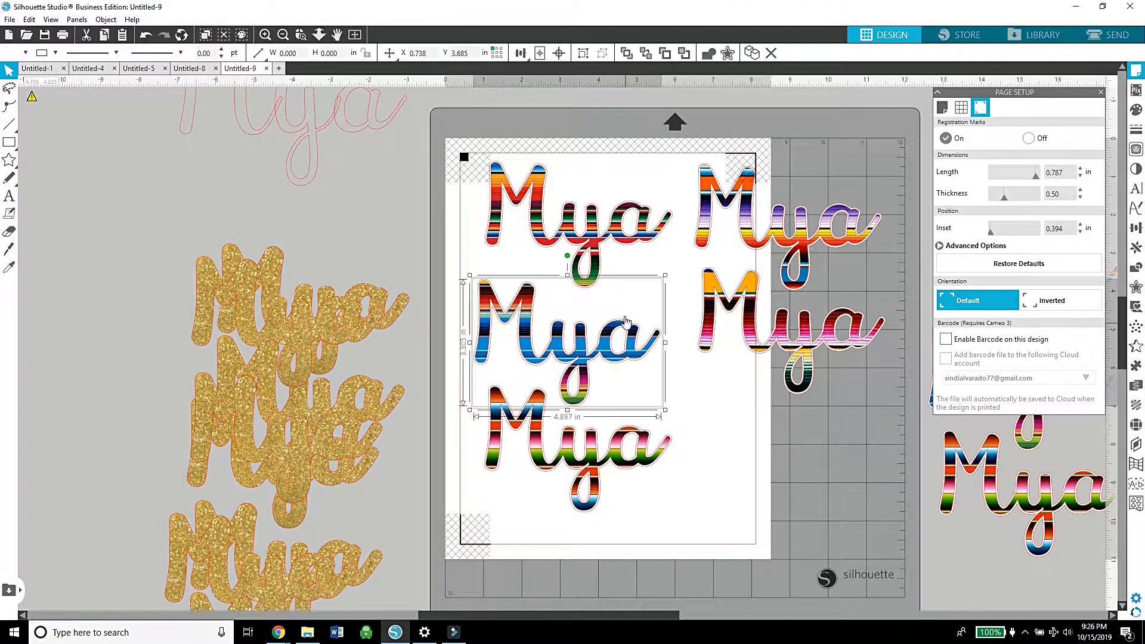
# Step: Reposition the second and third names of the first column and move the second column's lower name down beside them
pyautogui.moveTo(625, 322); pyautogui.dragTo(633, 297)
pyautogui.moveTo(626, 445); pyautogui.dragTo(633, 407)
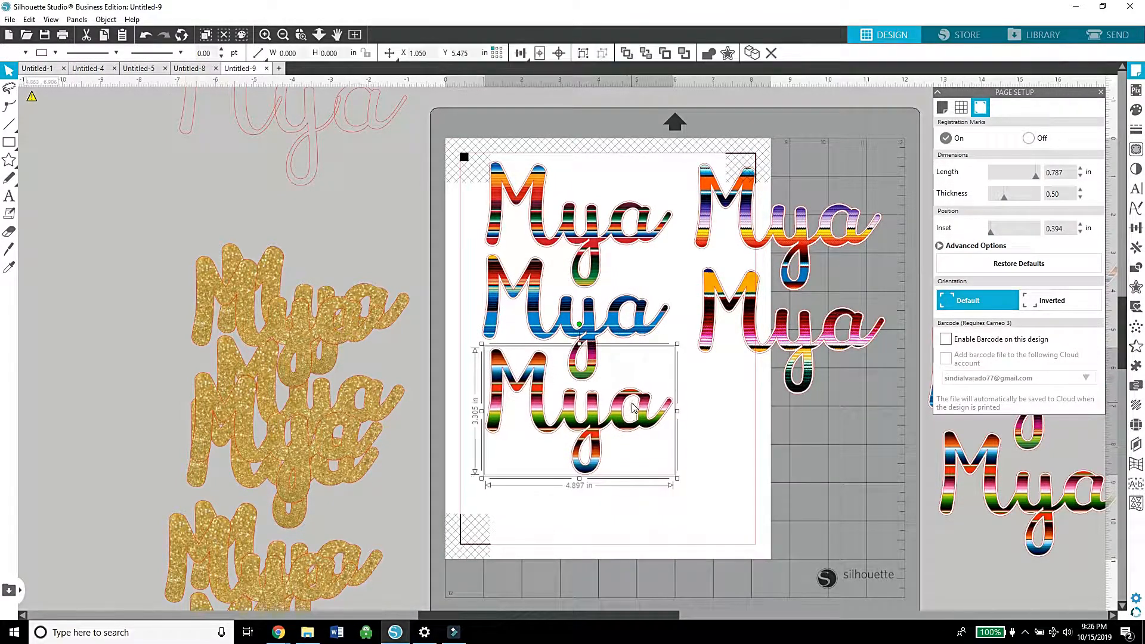
pyautogui.moveTo(747, 362); pyautogui.dragTo(808, 387)
pyautogui.moveTo(588, 420); pyautogui.dragTo(580, 479)
pyautogui.moveTo(584, 332); pyautogui.dragTo(583, 365)
pyautogui.moveTo(817, 402); pyautogui.dragTo(753, 431)
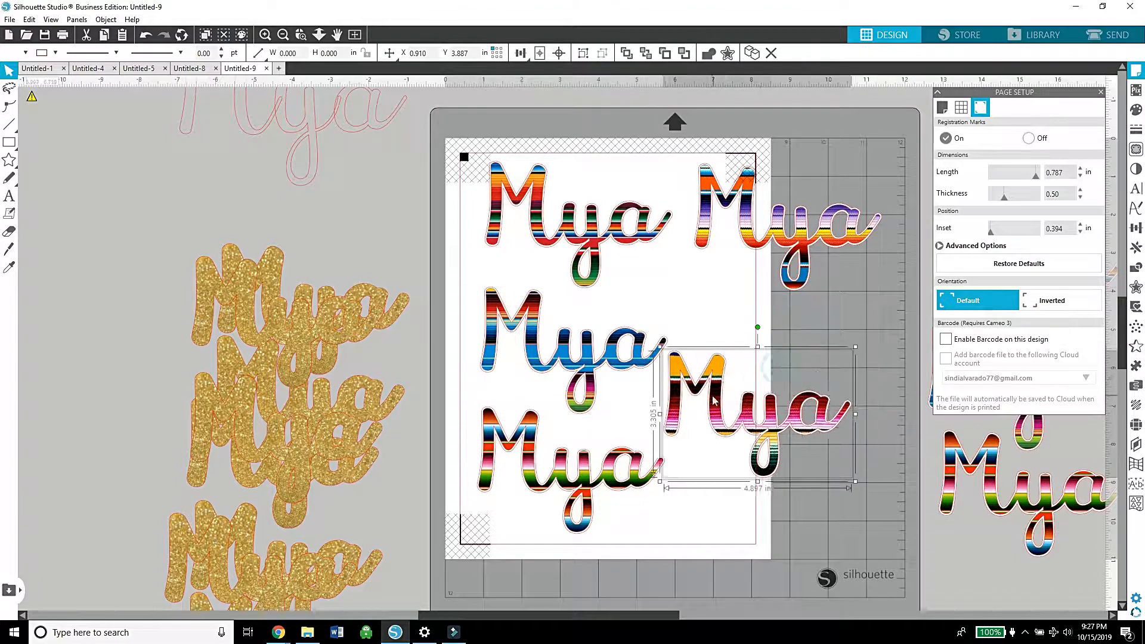
# Step: Rotate the second column's lower name a quarter turn clockwise, fit it against the first column, and shift the blue name down slightly
pyautogui.moveTo(756, 327); pyautogui.dragTo(824, 411)
pyautogui.moveTo(758, 434); pyautogui.dragTo(693, 429)
pyautogui.moveTo(548, 355); pyautogui.dragTo(545, 376)
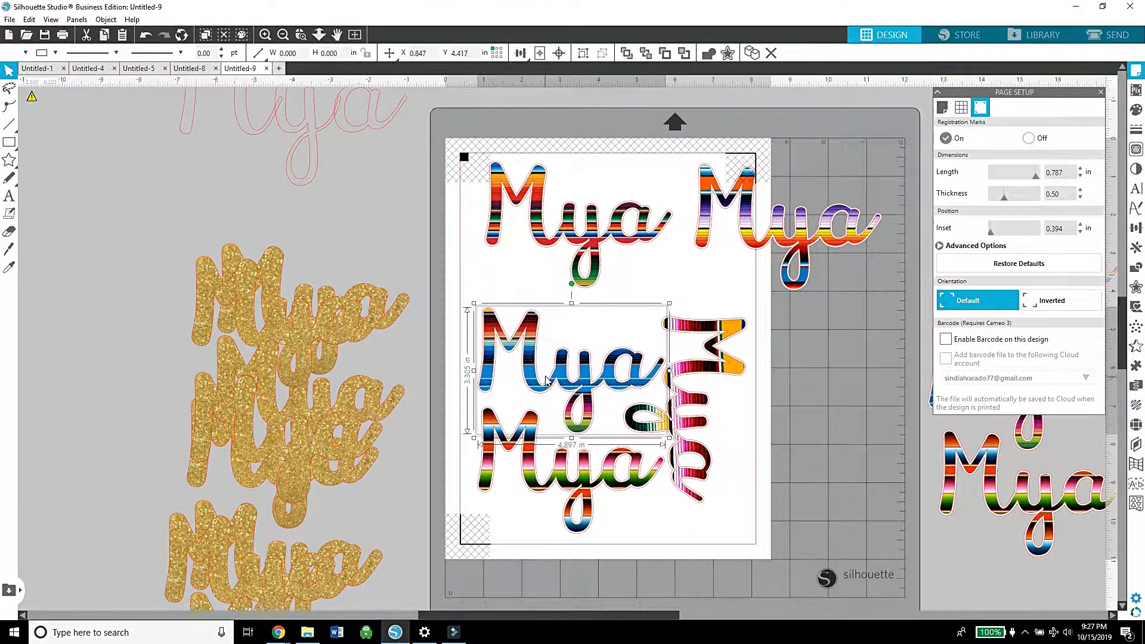
# Step: Rotate the purple and orange name with its offset a quarter turn clockwise and fit it above the other rotated name, shifting that one down
pyautogui.click(843, 192)
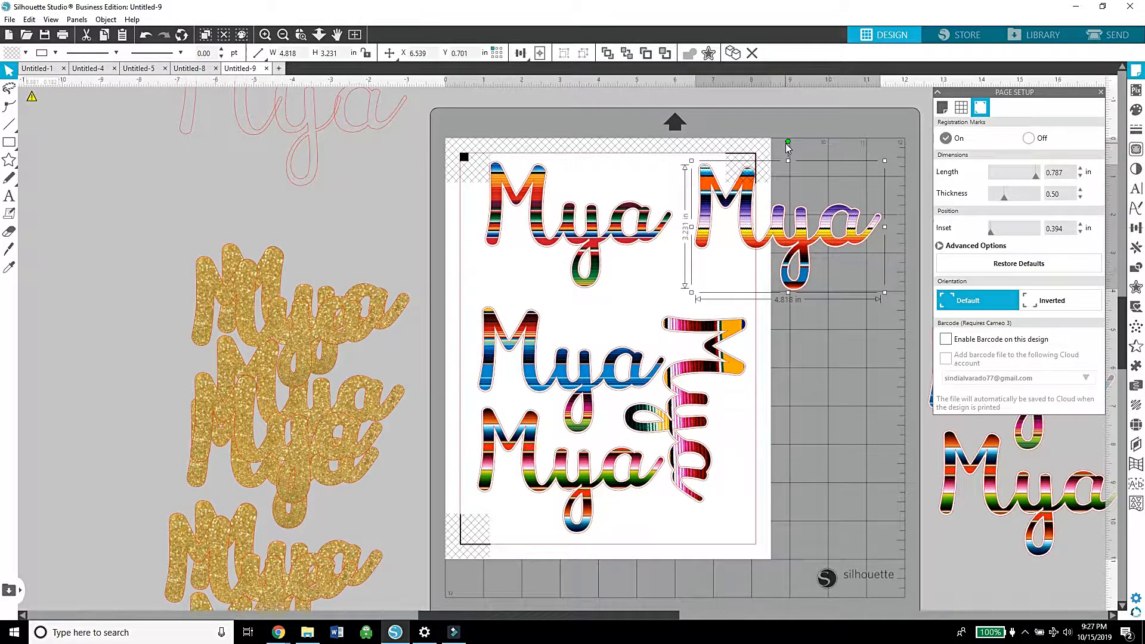
pyautogui.moveTo(788, 143); pyautogui.dragTo(869, 205)
pyautogui.click(149, 36)
pyautogui.moveTo(727, 137); pyautogui.dragTo(739, 219)
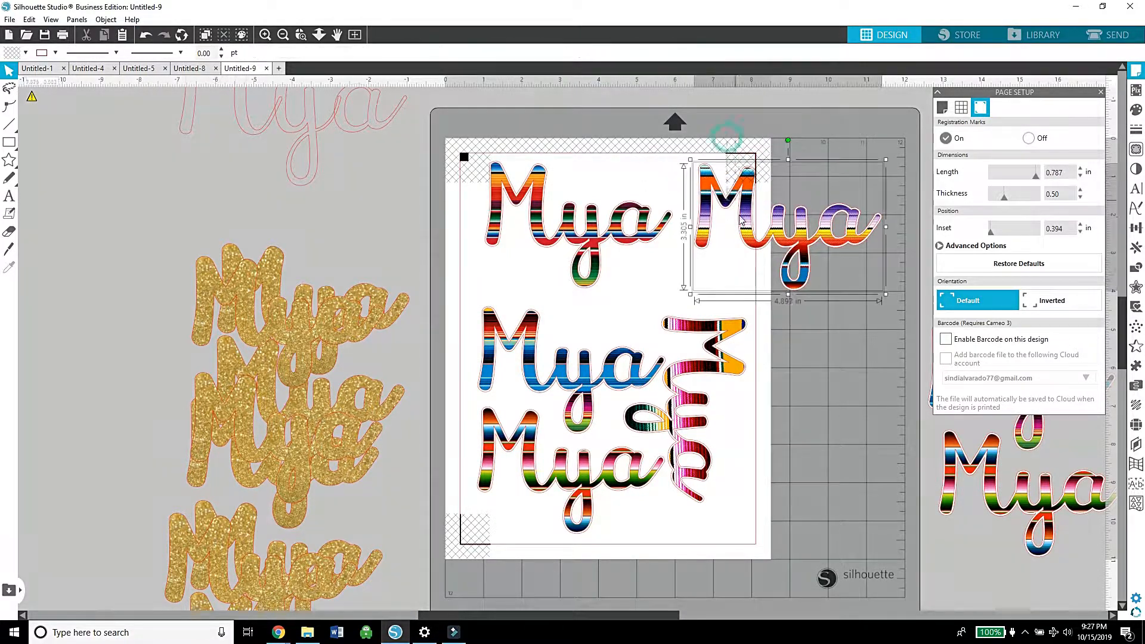
pyautogui.moveTo(789, 139); pyautogui.dragTo(875, 224)
pyautogui.moveTo(786, 244); pyautogui.dragTo(676, 270)
pyautogui.moveTo(683, 419); pyautogui.dragTo(683, 455)
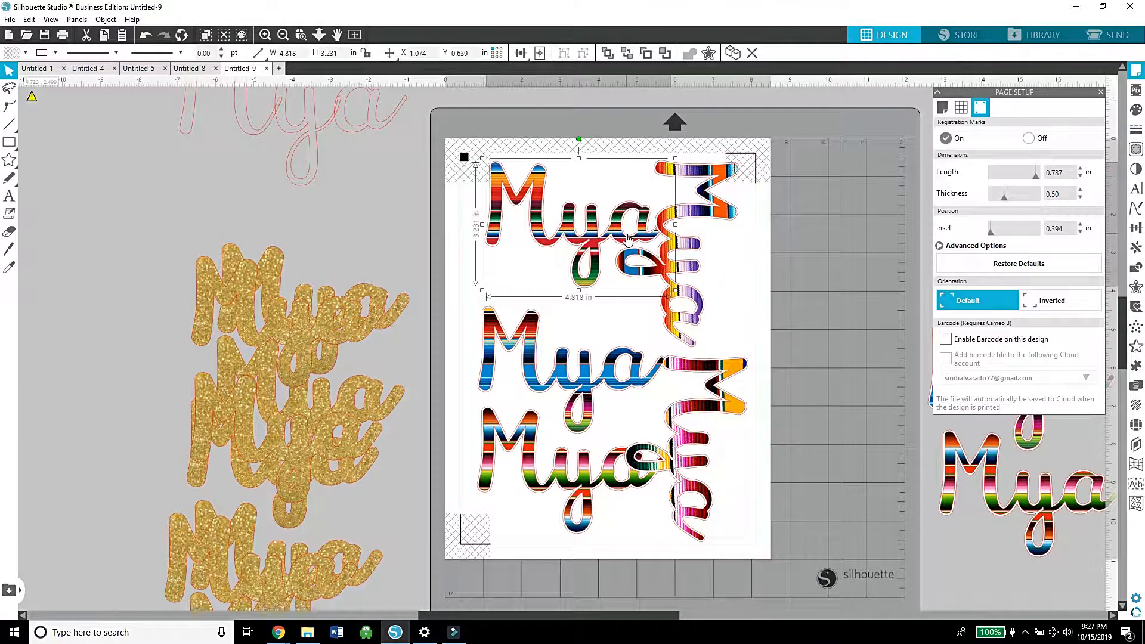
# Step: Nest all five names inside the registration marks, placing the pink one upside down along the page's lower edge and tilting the blue one above it
pyautogui.moveTo(518, 296); pyautogui.dragTo(496, 281)
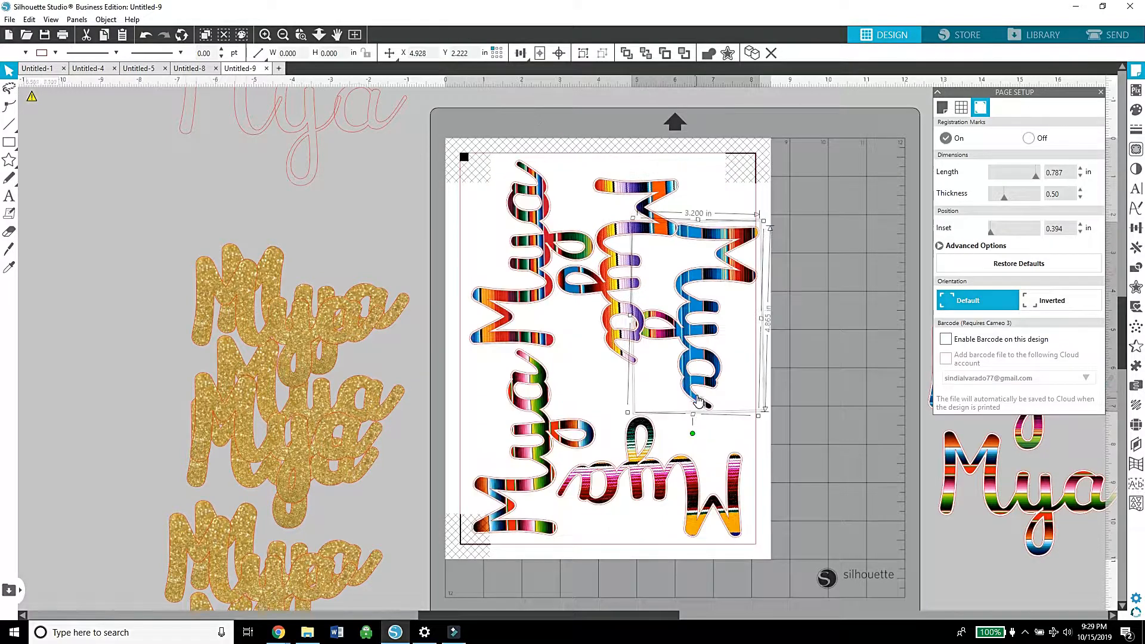
pyautogui.moveTo(699, 400); pyautogui.dragTo(658, 483)
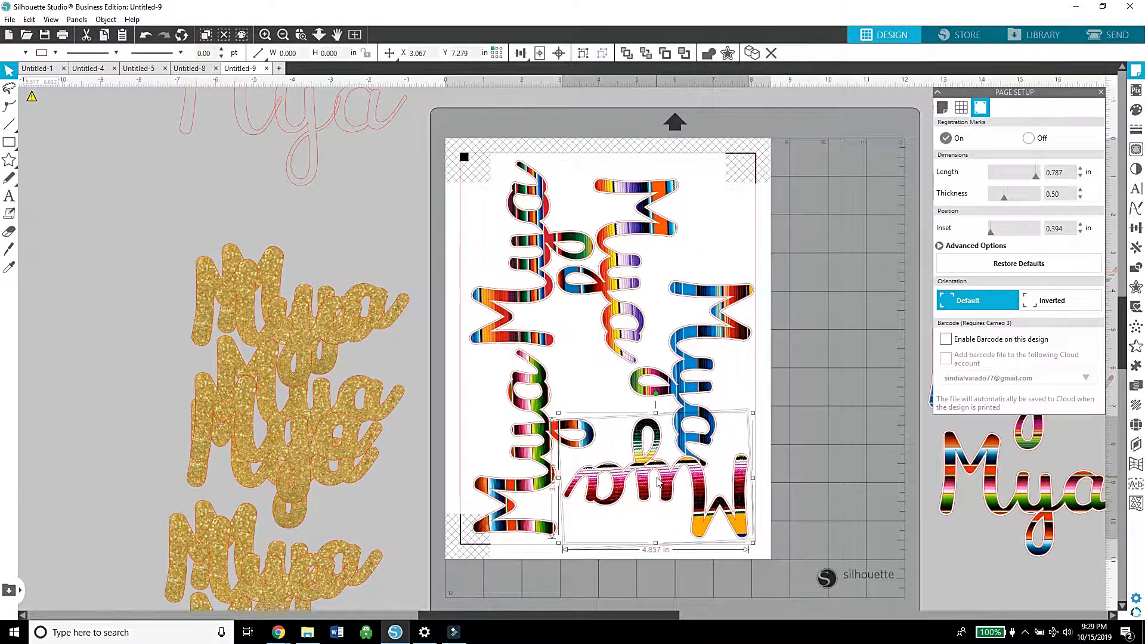
pyautogui.click(828, 433)
pyautogui.moveTo(721, 320); pyautogui.dragTo(721, 307)
pyautogui.moveTo(690, 244); pyautogui.dragTo(667, 262)
pyautogui.moveTo(697, 314)
pyautogui.mouseDown()
pyautogui.moveTo(713, 310)
pyautogui.moveTo(718, 322)
pyautogui.mouseUp()
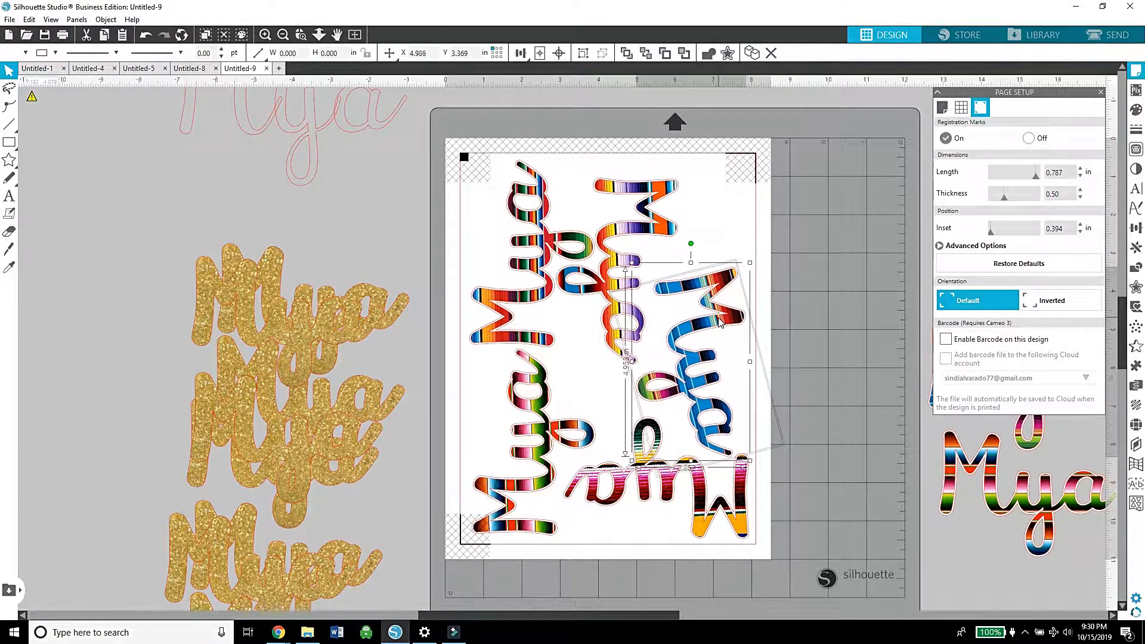
# Step: Select the nested names, set up a print of 2 copies of the current page, and cancel the print setup
pyautogui.click(801, 299)
pyautogui.hotkey('ctrl', 'a')
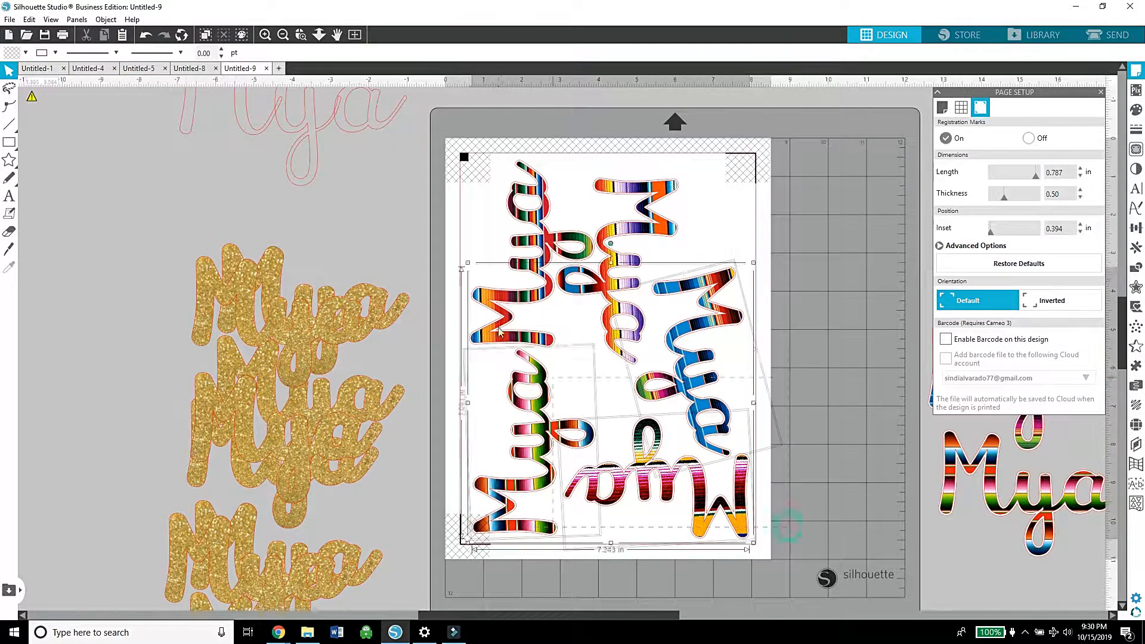
pyautogui.rightClick(489, 216)
pyautogui.click(834, 227)
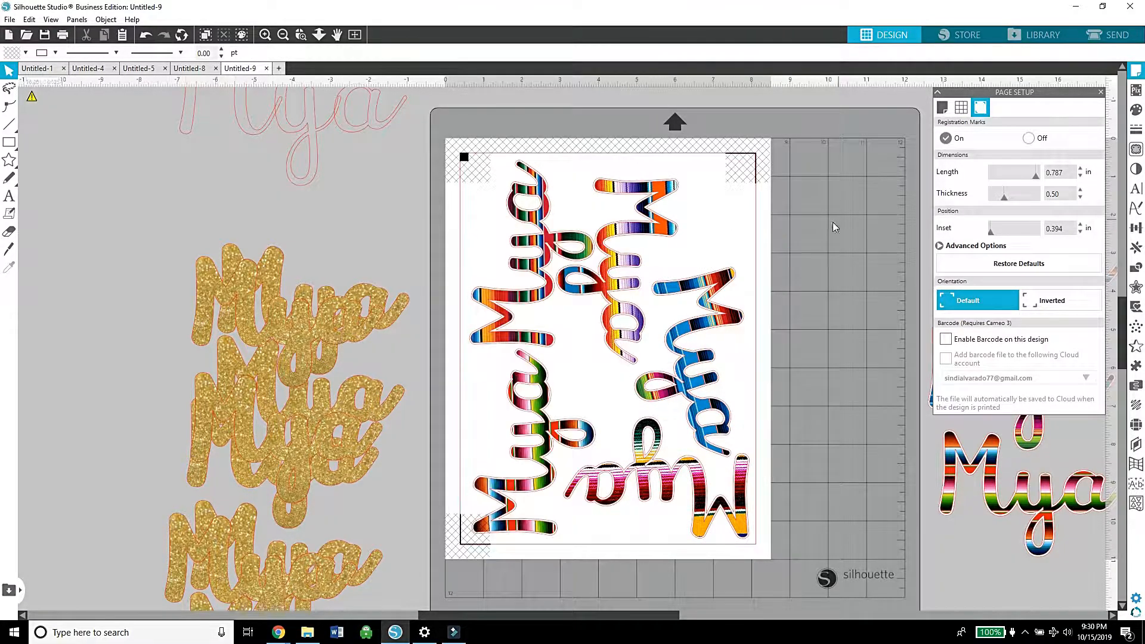
pyautogui.click(62, 36)
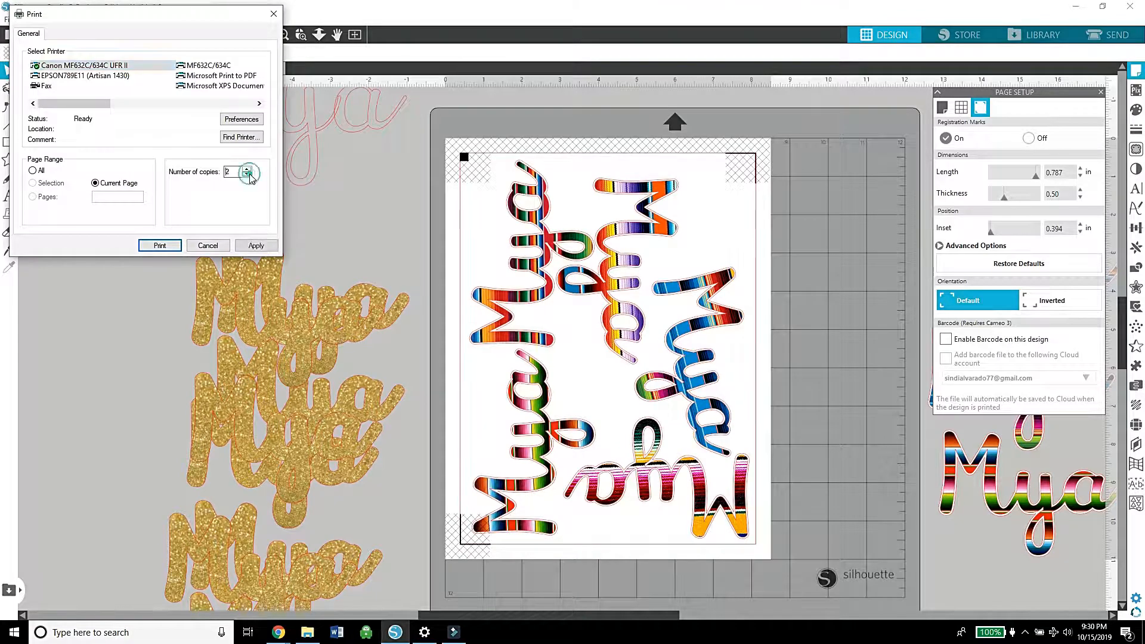
pyautogui.click(211, 248)
# Step: Move all five nested names together off the page, above the mat
pyautogui.moveTo(808, 529); pyautogui.dragTo(510, 239)
pyautogui.moveTo(524, 258); pyautogui.dragTo(657, 23)
pyautogui.scroll(-5, 1119, 301)
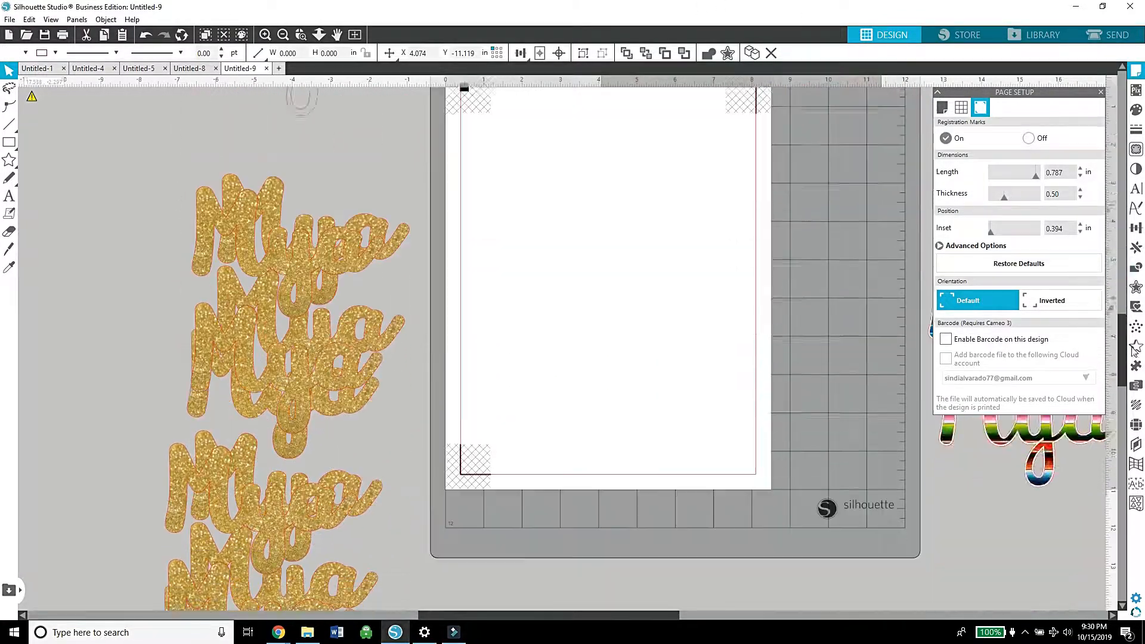
# Step: Turn off the registration marks and set the media size to 12x12
pyautogui.click(1136, 70)
pyautogui.click(1137, 70)
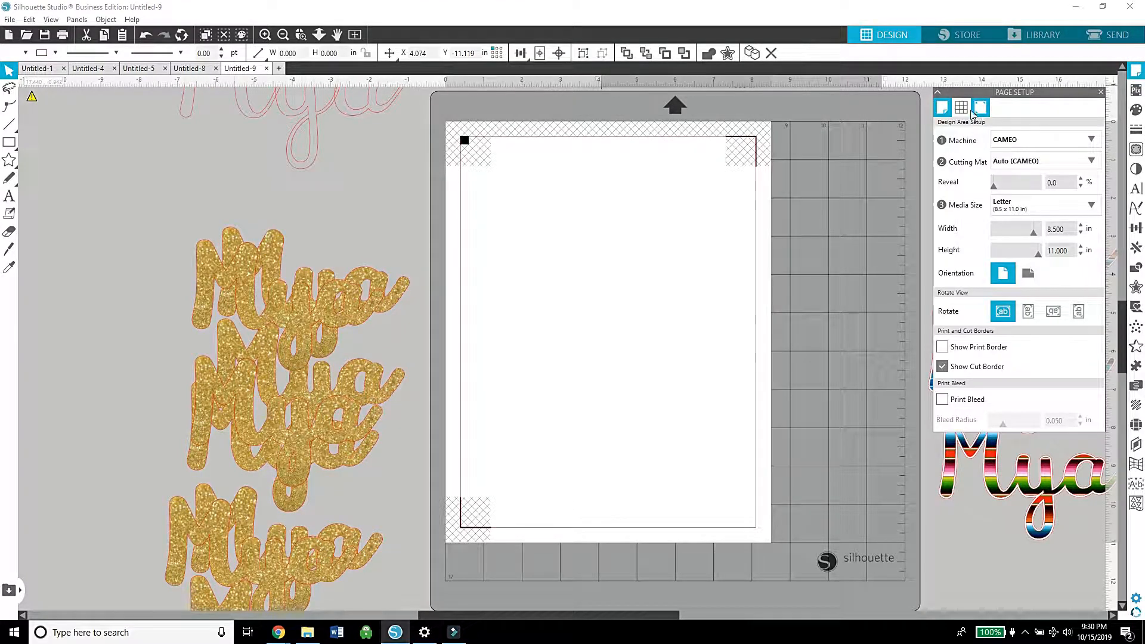
pyautogui.click(1007, 140)
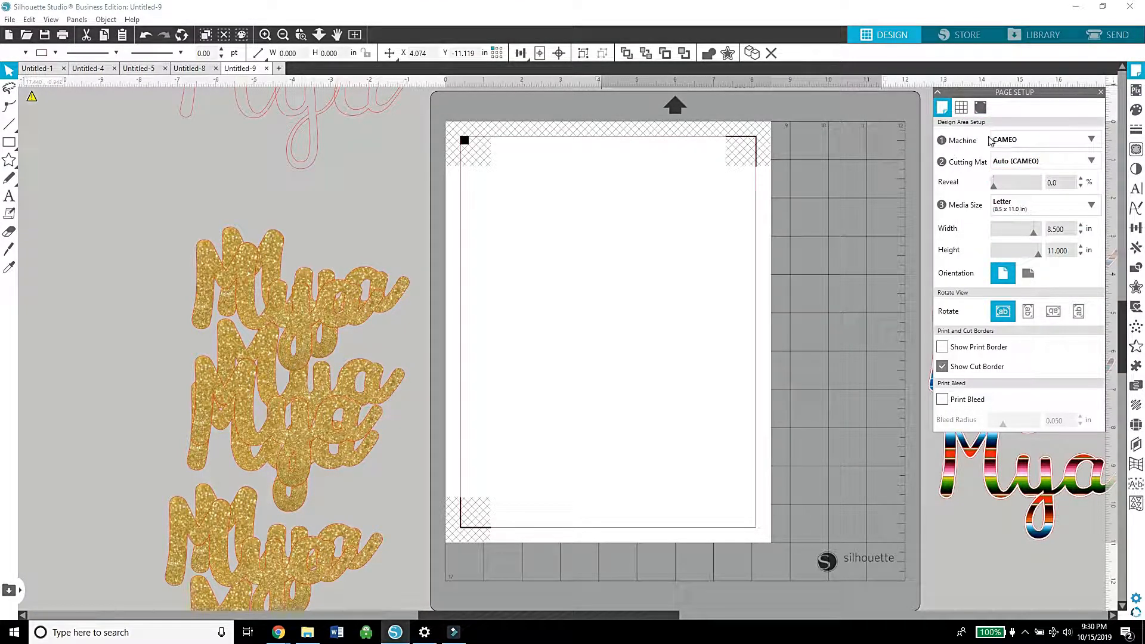
pyautogui.click(982, 114)
pyautogui.click(1023, 140)
pyautogui.click(942, 109)
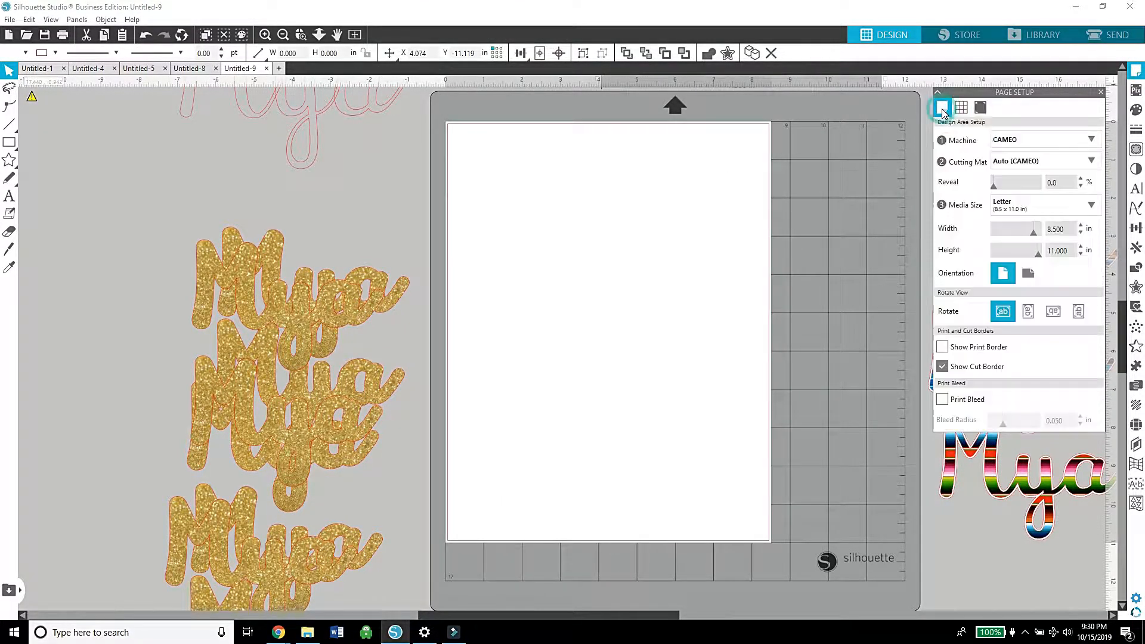
pyautogui.click(1035, 205)
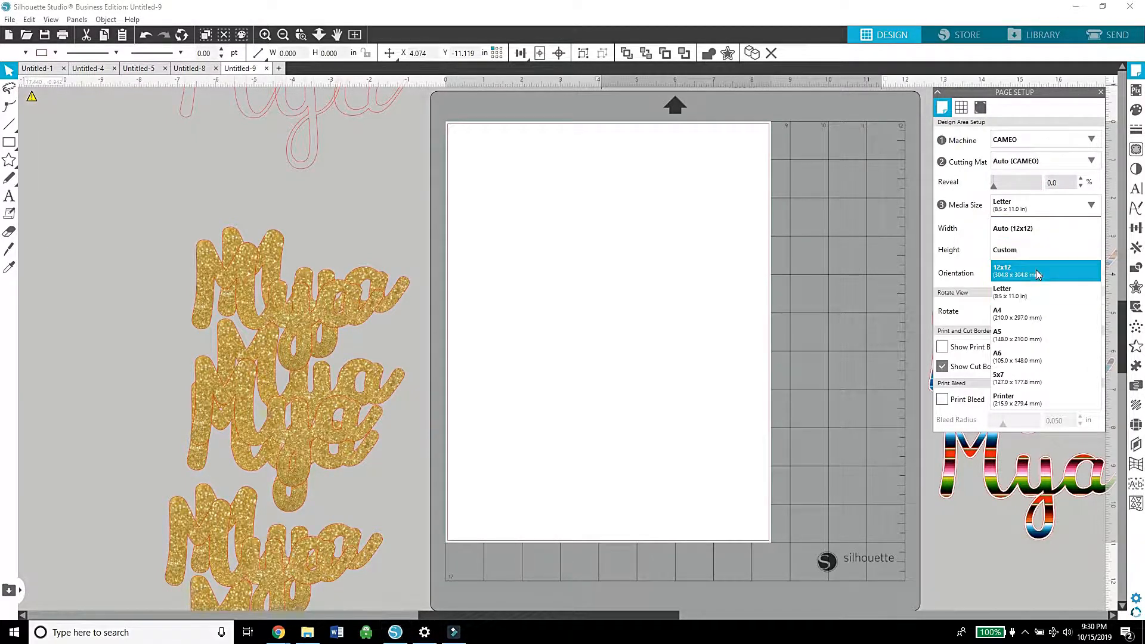
pyautogui.click(1039, 274)
# Step: Arrange eight gold glitter name layers on the page in two columns of four
pyautogui.moveTo(387, 294); pyautogui.dragTo(635, 195)
pyautogui.click(655, 261)
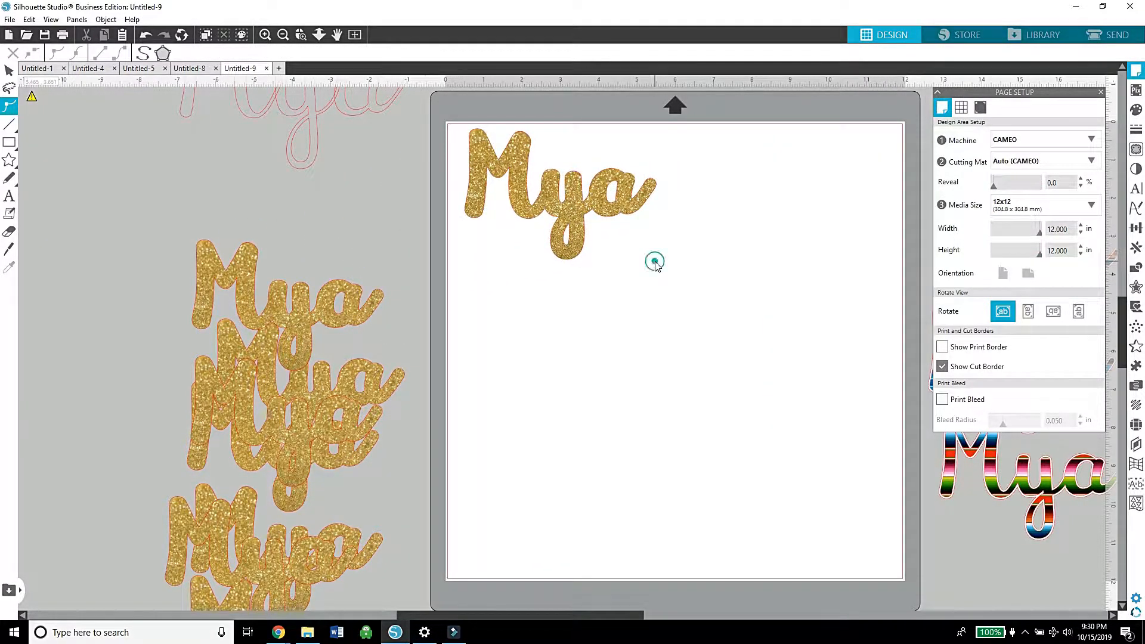
pyautogui.moveTo(397, 312); pyautogui.dragTo(883, 200)
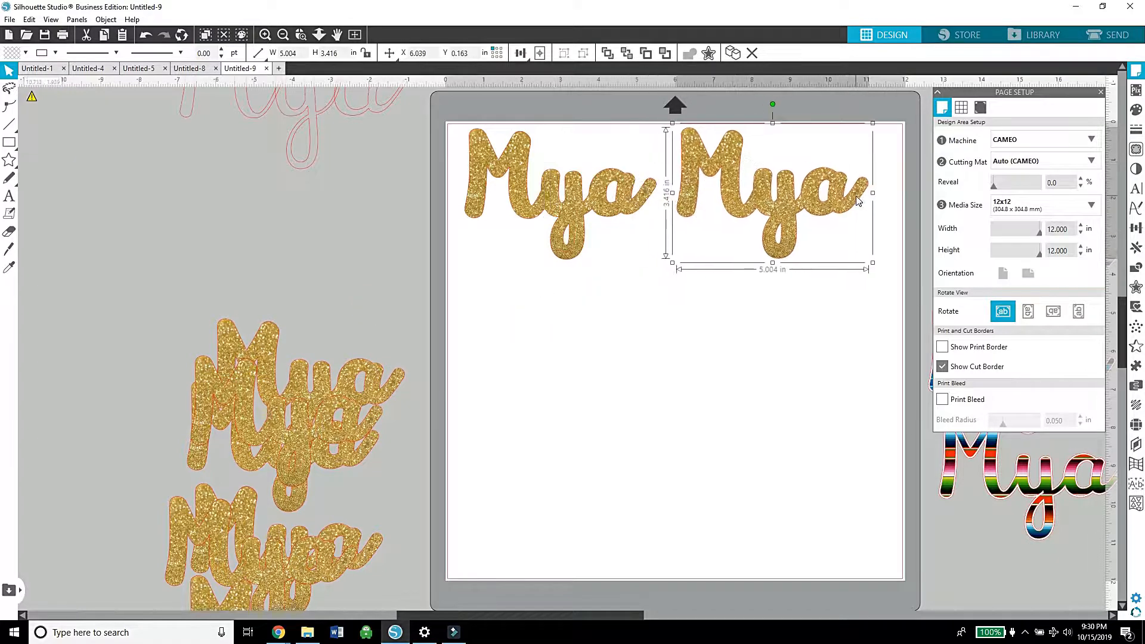
pyautogui.moveTo(396, 388); pyautogui.dragTo(639, 289)
pyautogui.moveTo(367, 427); pyautogui.dragTo(629, 373)
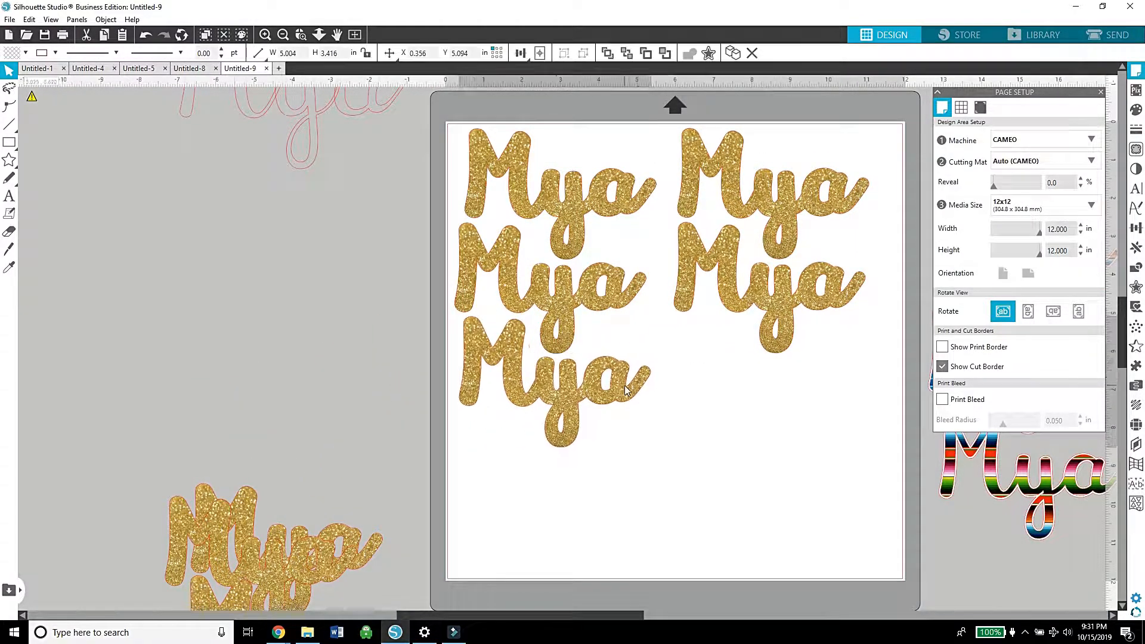
pyautogui.moveTo(337, 545); pyautogui.dragTo(631, 472)
pyautogui.moveTo(280, 537); pyautogui.dragTo(769, 370)
pyautogui.moveTo(226, 592); pyautogui.dragTo(741, 447)
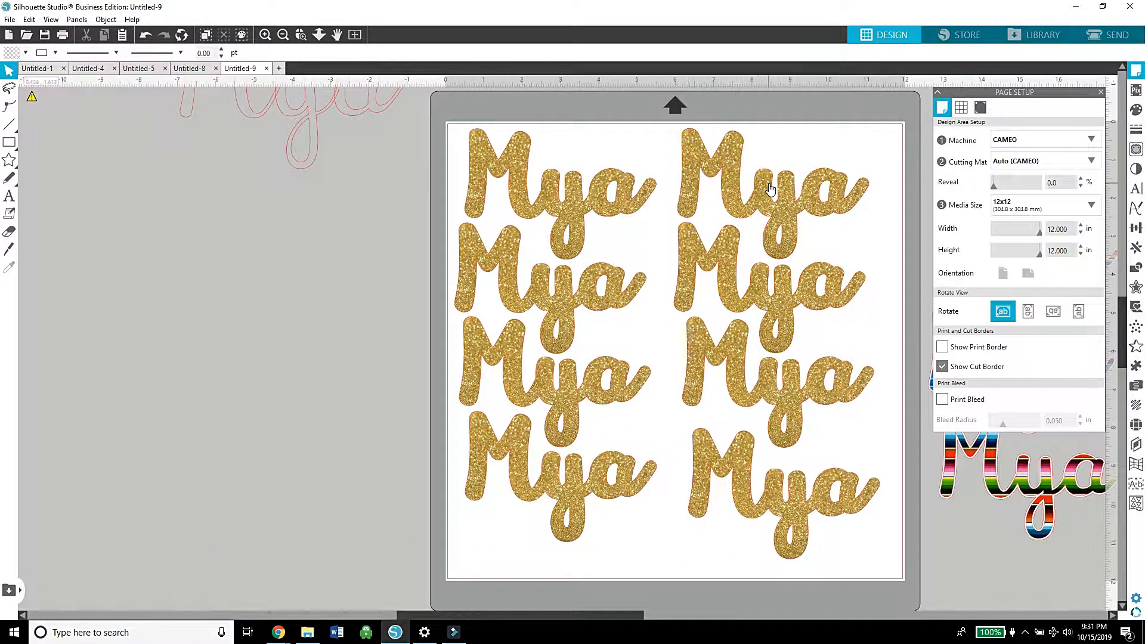
# Step: Move the remaining gold glitter name layers up beside the mat, off the page
pyautogui.click(283, 39)
pyautogui.moveTo(329, 561); pyautogui.dragTo(352, 386)
pyautogui.moveTo(338, 540); pyautogui.dragTo(363, 424)
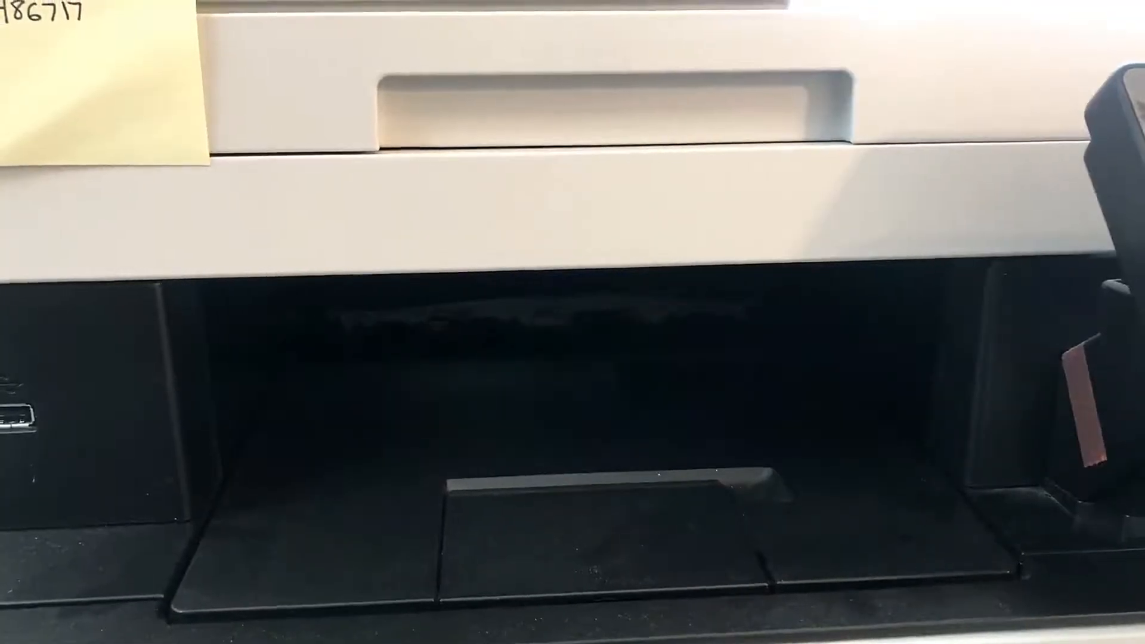